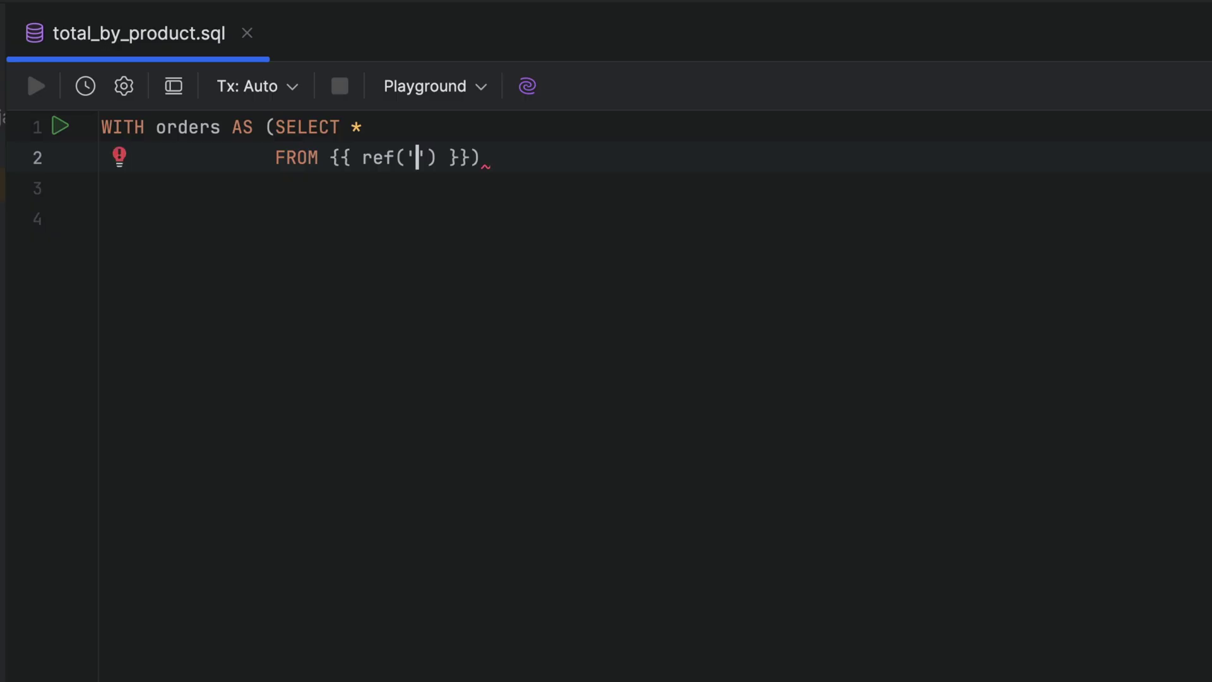
pyautogui.write('st')
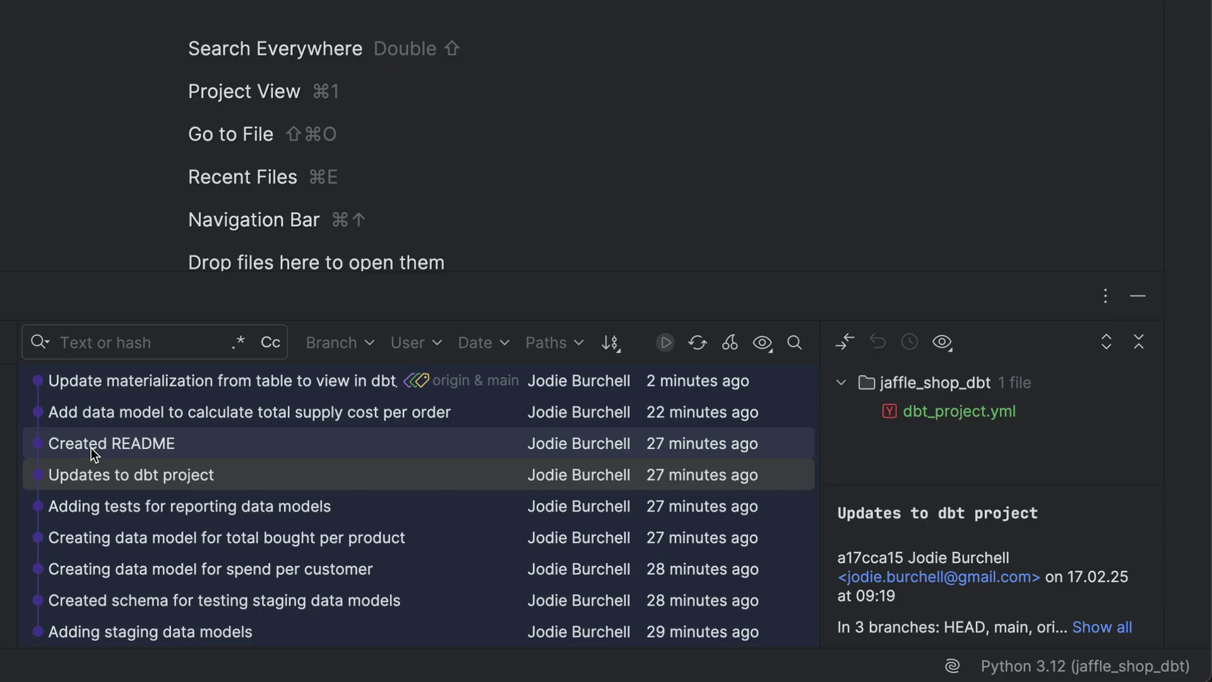
# Review recent commits in the Git log, ending on the latest commit's details.
pyautogui.click(91, 443)
pyautogui.click(109, 413)
pyautogui.click(122, 382)
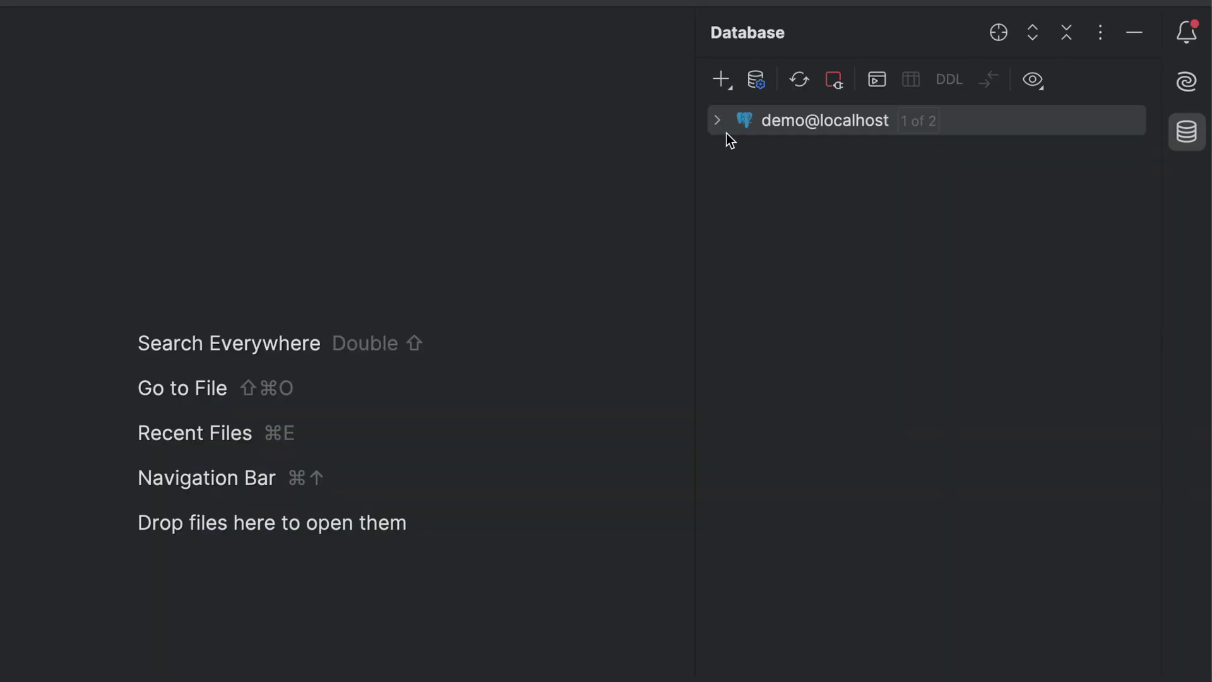
# Expand demo@localhost > demo > public > tables and the customers table.
pyautogui.click(717, 121)
pyautogui.click(741, 150)
pyautogui.click(763, 182)
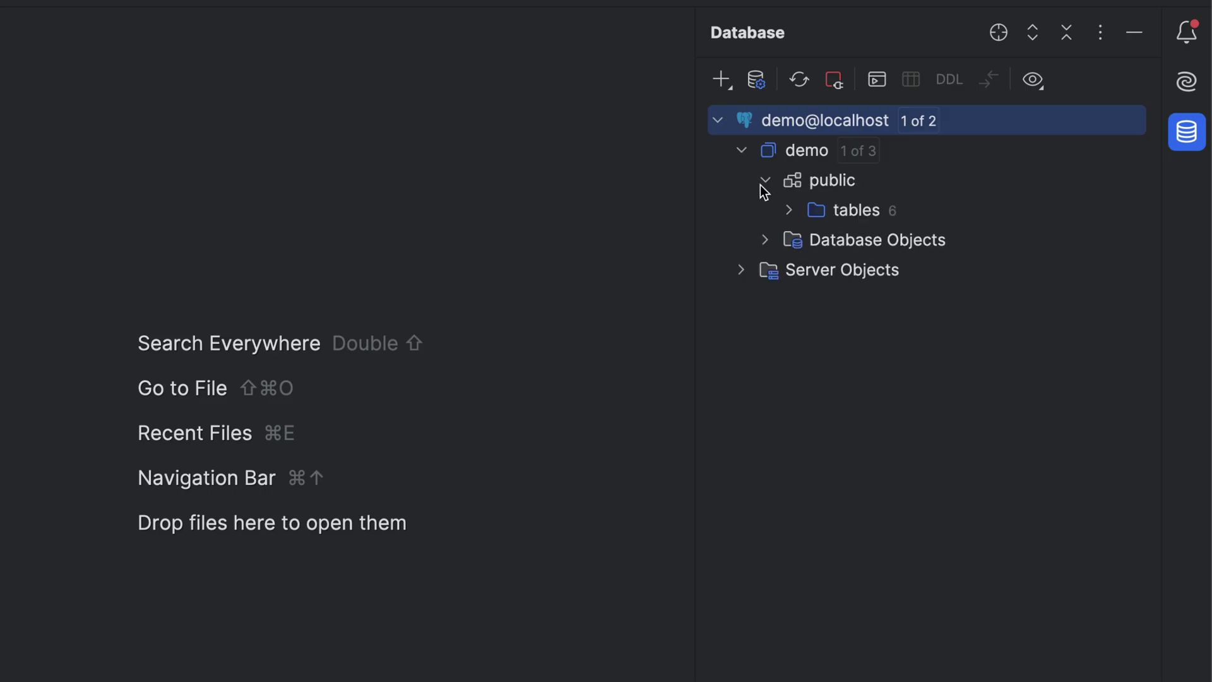
pyautogui.click(788, 212)
pyautogui.click(812, 240)
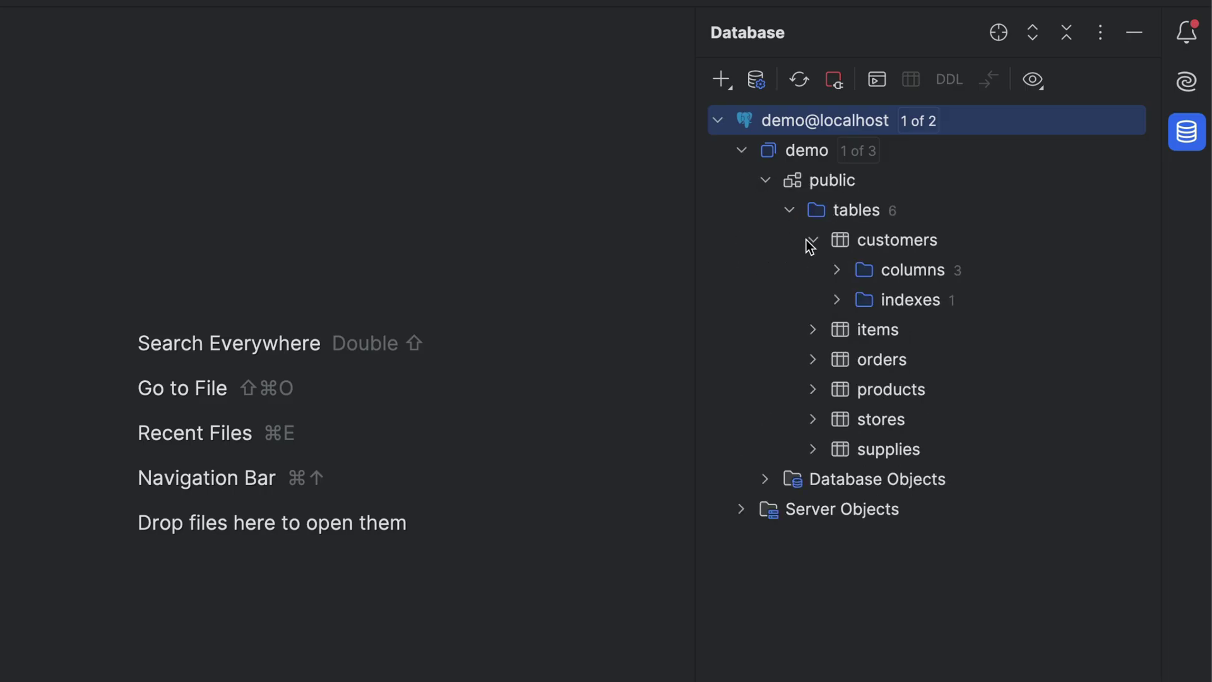
# Create a new dbt project at ~/Documents/git/jaffle_shop_dbt.
pyautogui.click(835, 270)
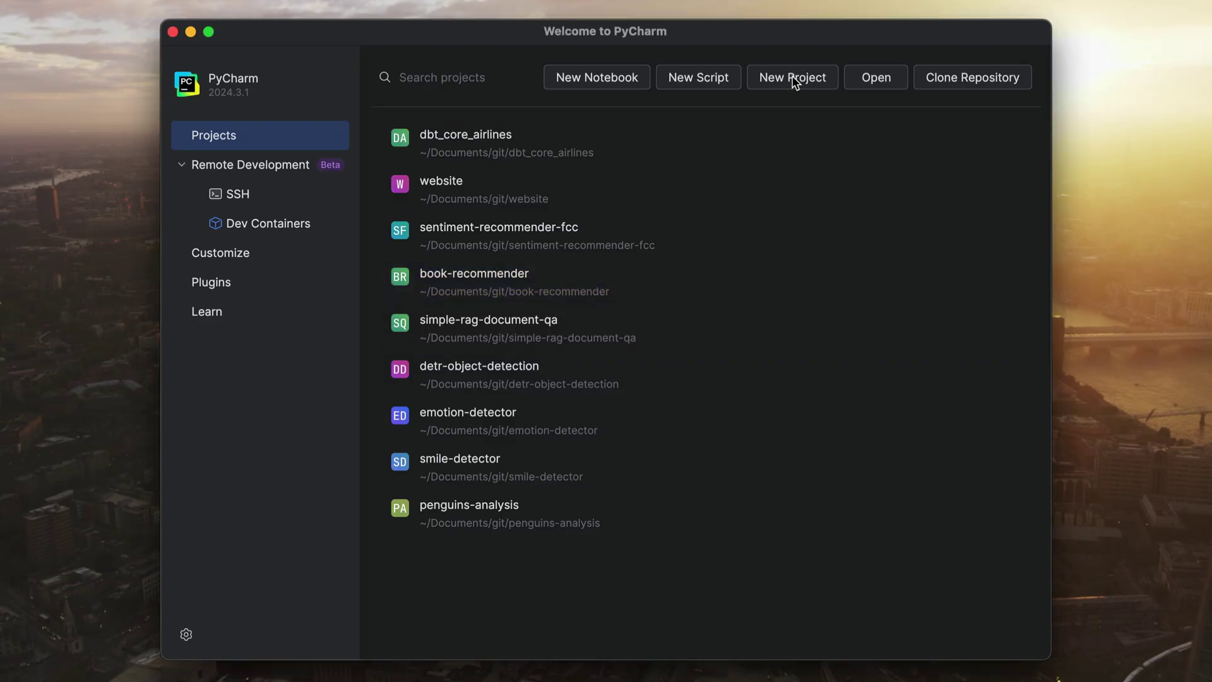
pyautogui.click(794, 78)
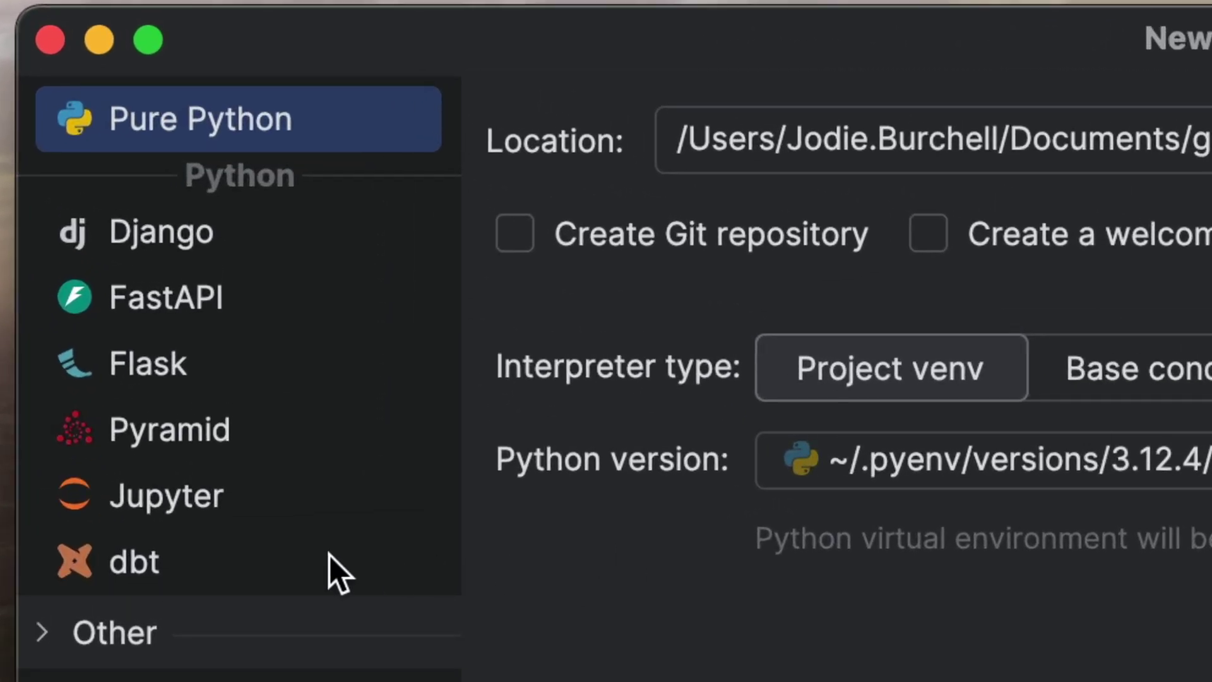
pyautogui.click(329, 555)
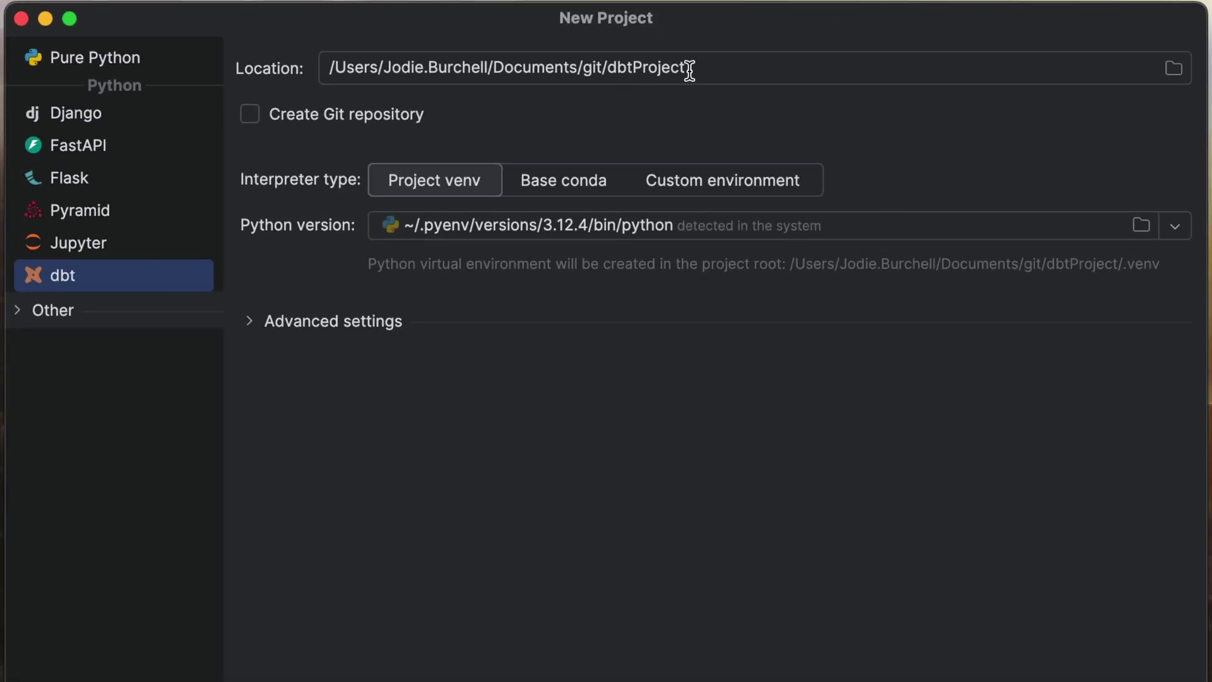
pyautogui.click(689, 68)
pyautogui.press('BackSpace')
pyautogui.press('BackSpace')
pyautogui.press('BackSpace')
pyautogui.press('BackSpace')
pyautogui.press('BackSpace')
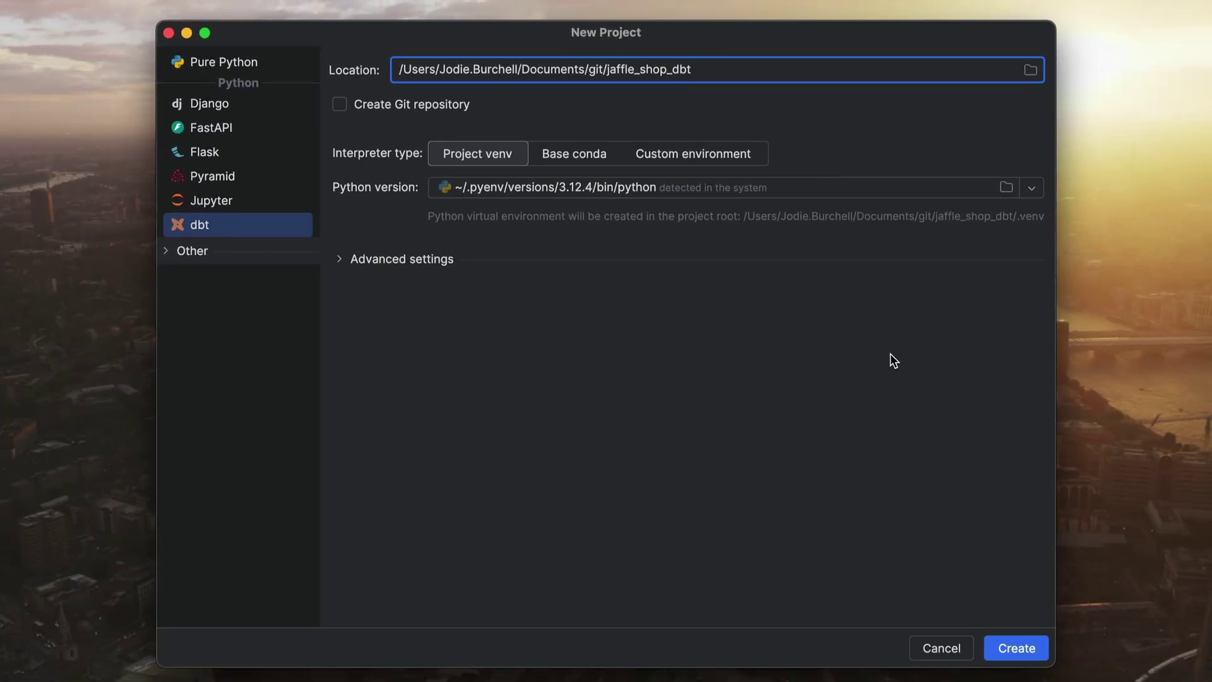
pyautogui.click(1014, 651)
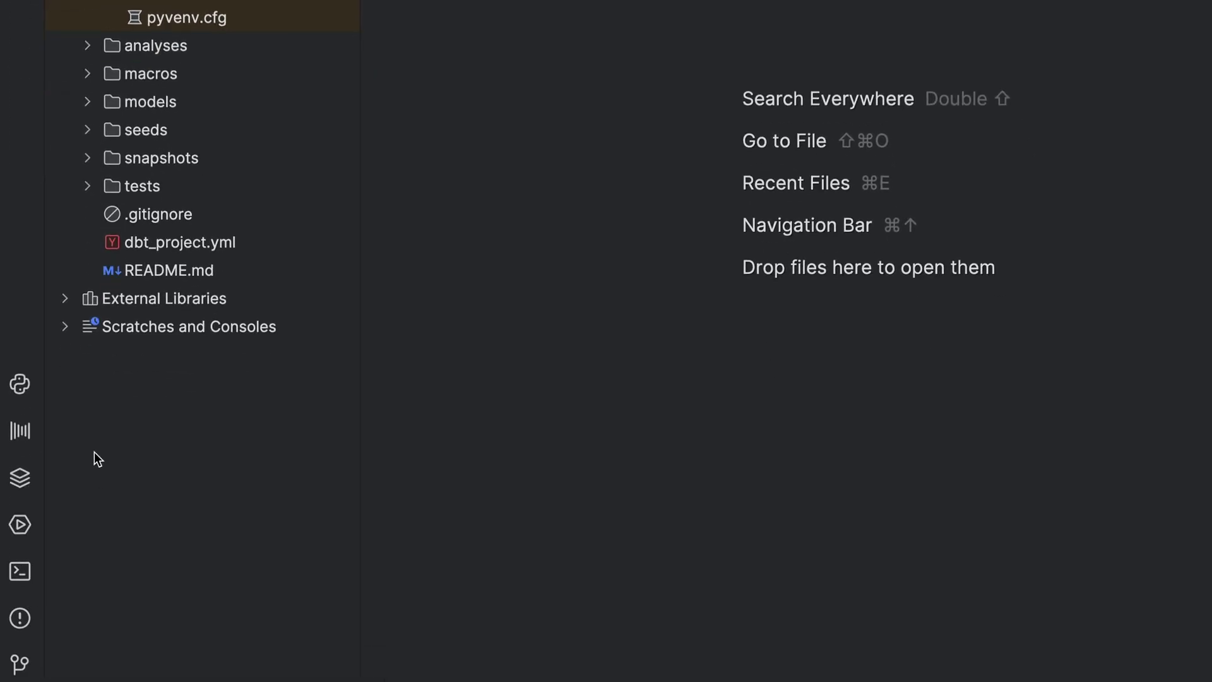
# Find dbt-postgres in Python Packages and install version 1.9.0.
pyautogui.click(19, 442)
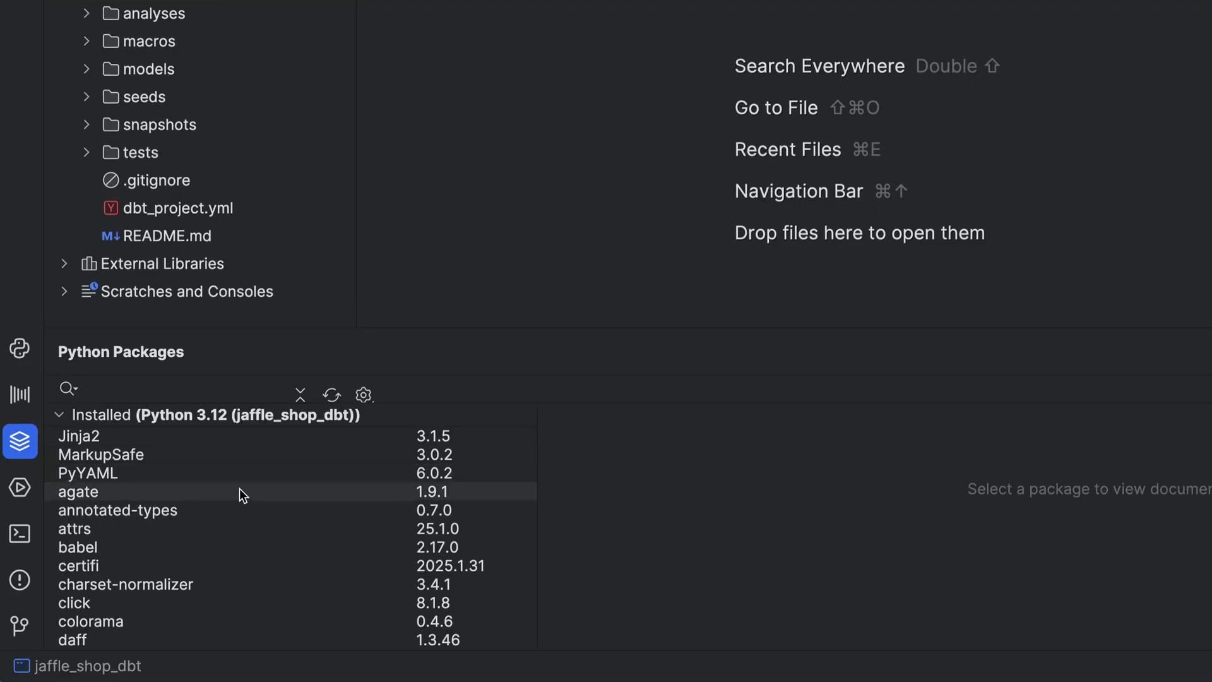
pyautogui.scroll(-3, 243, 489)
pyautogui.scroll(-3, 242, 490)
pyautogui.scroll(2, 243, 489)
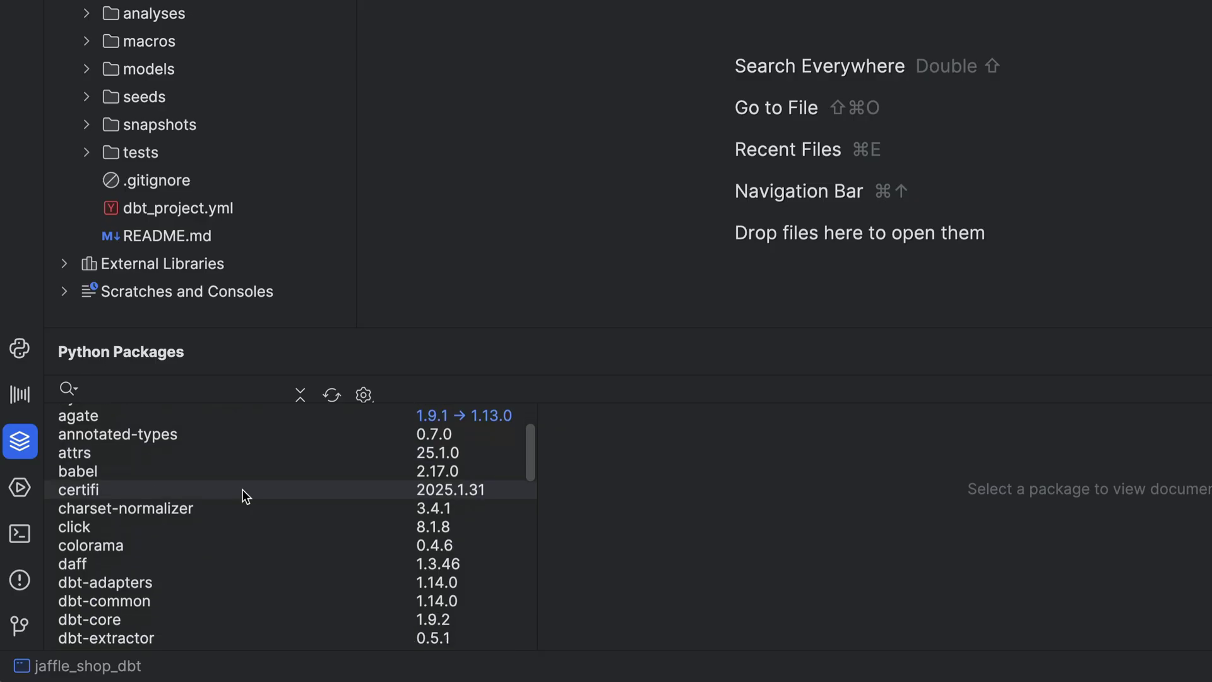
pyautogui.scroll(-2, 243, 490)
pyautogui.scroll(-3, 243, 489)
pyautogui.scroll(-3, 243, 490)
pyautogui.scroll(-3, 242, 489)
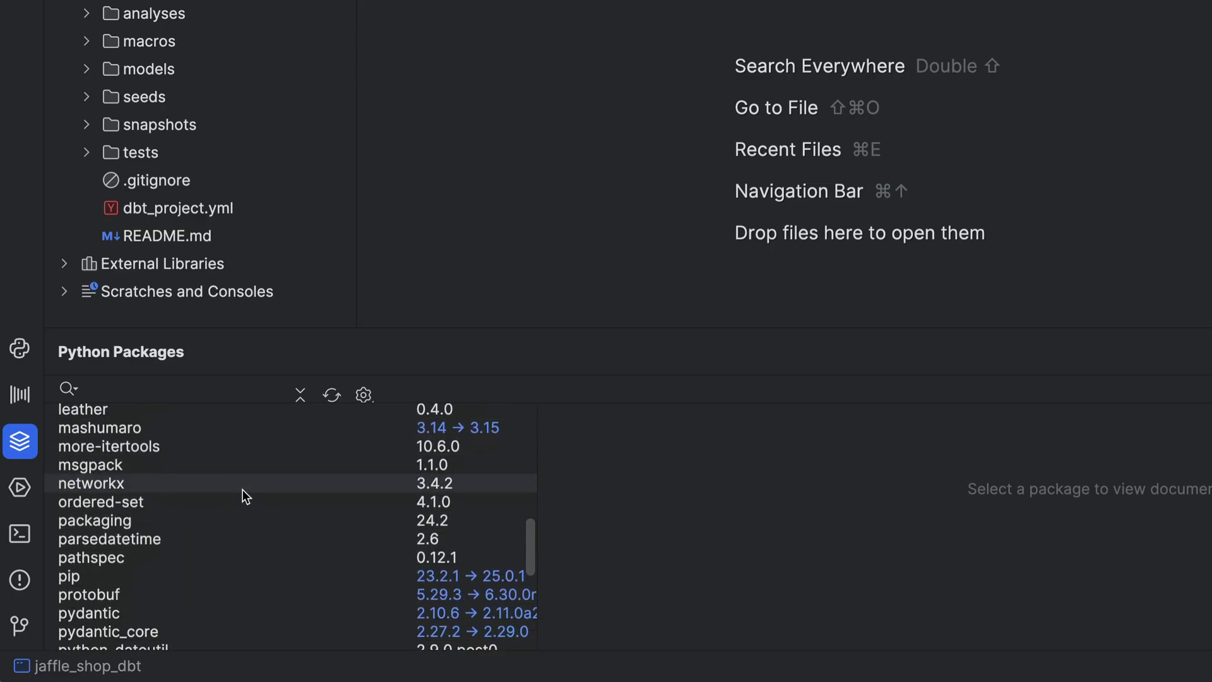
pyautogui.scroll(-5, 243, 489)
pyautogui.click(255, 387)
pyautogui.write('dbt-postgres')
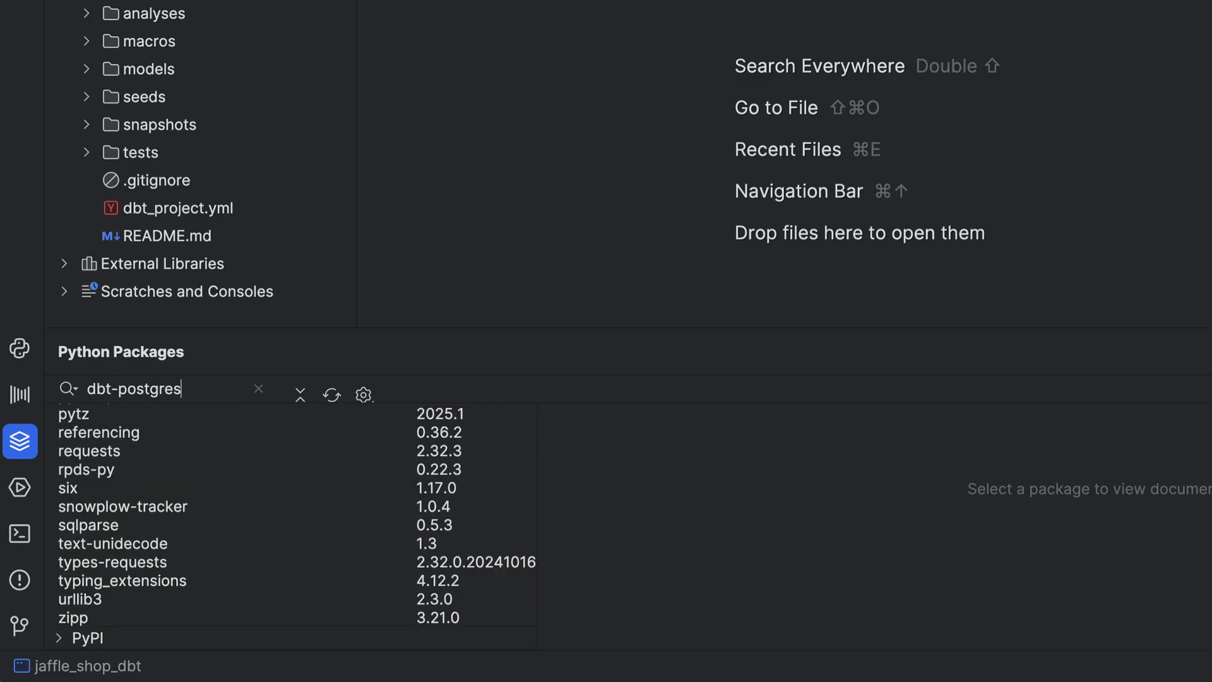
pyautogui.press('Down')
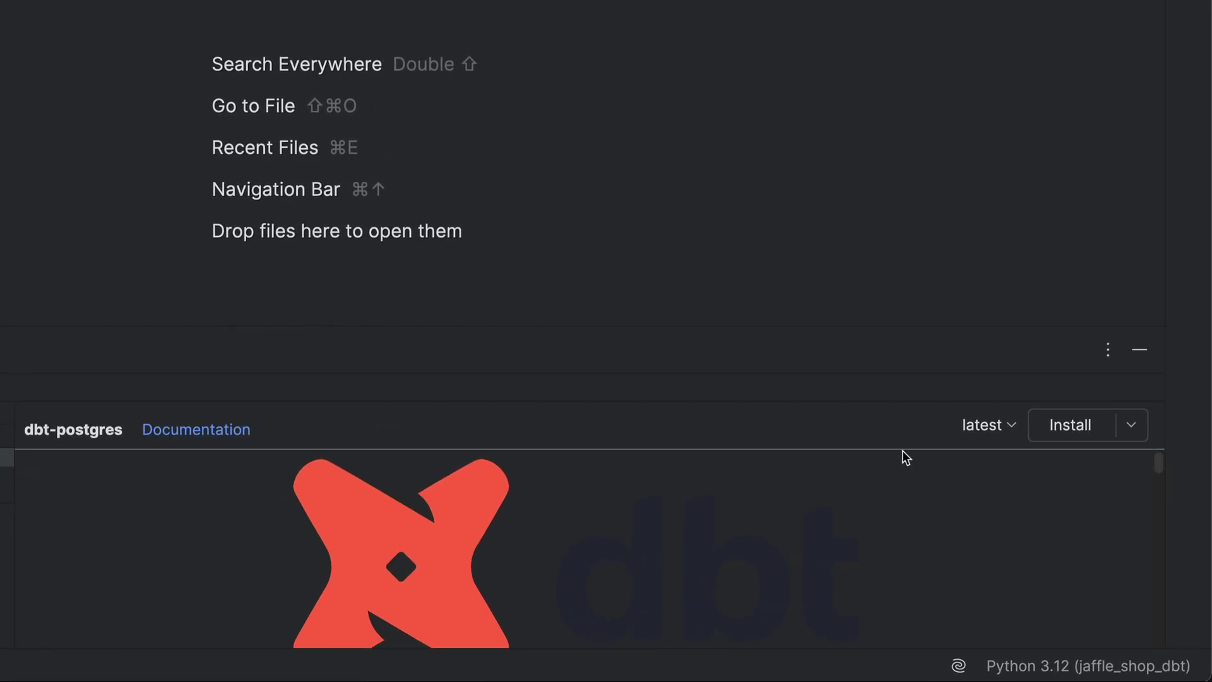
pyautogui.click(1058, 428)
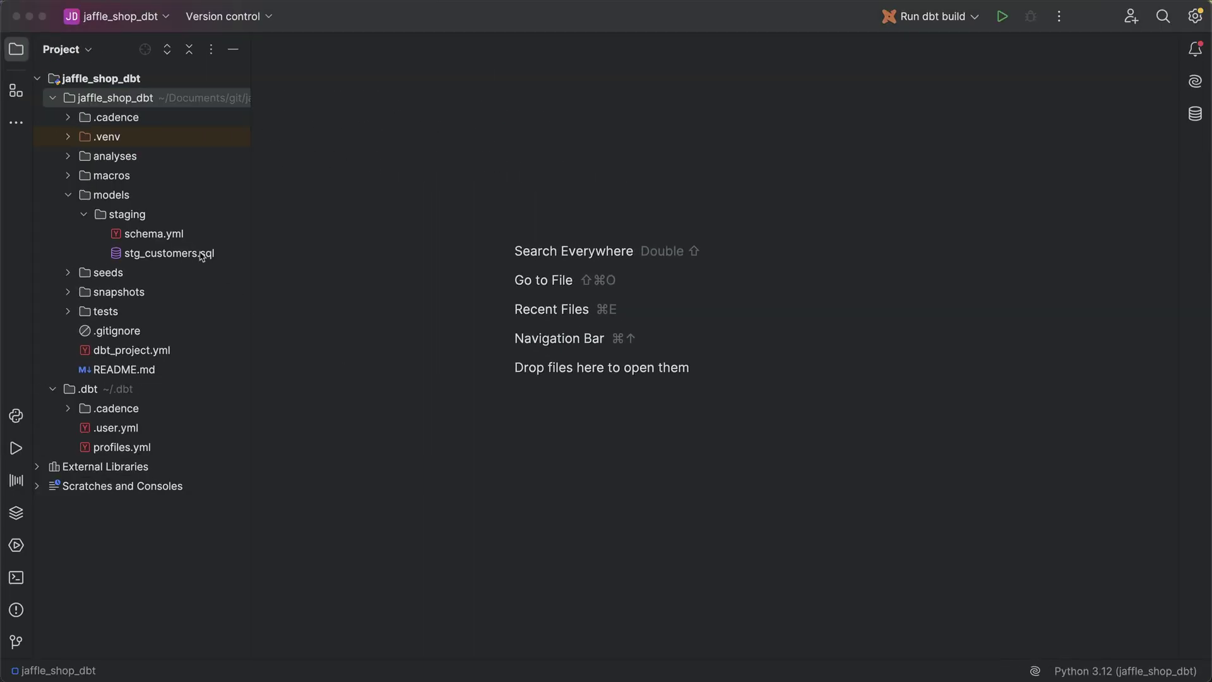
# From stg_customers.sql, add and test a PostgreSQL data source for database demo.
pyautogui.doubleClick(201, 255)
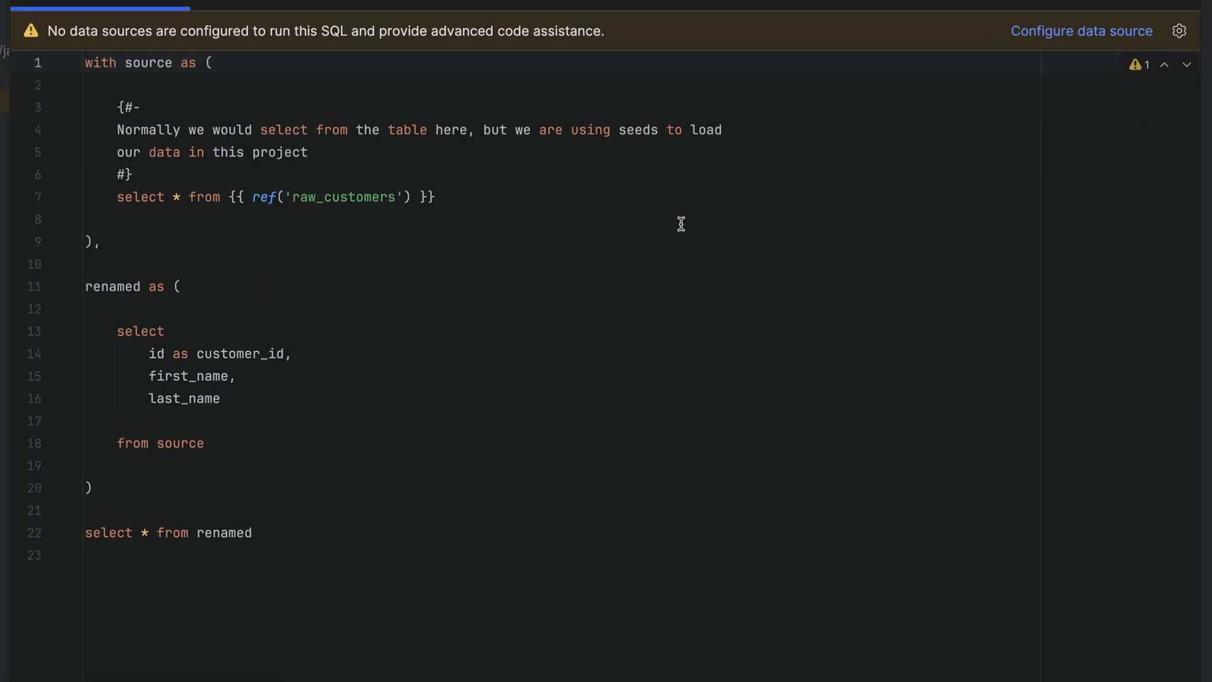
pyautogui.click(1053, 37)
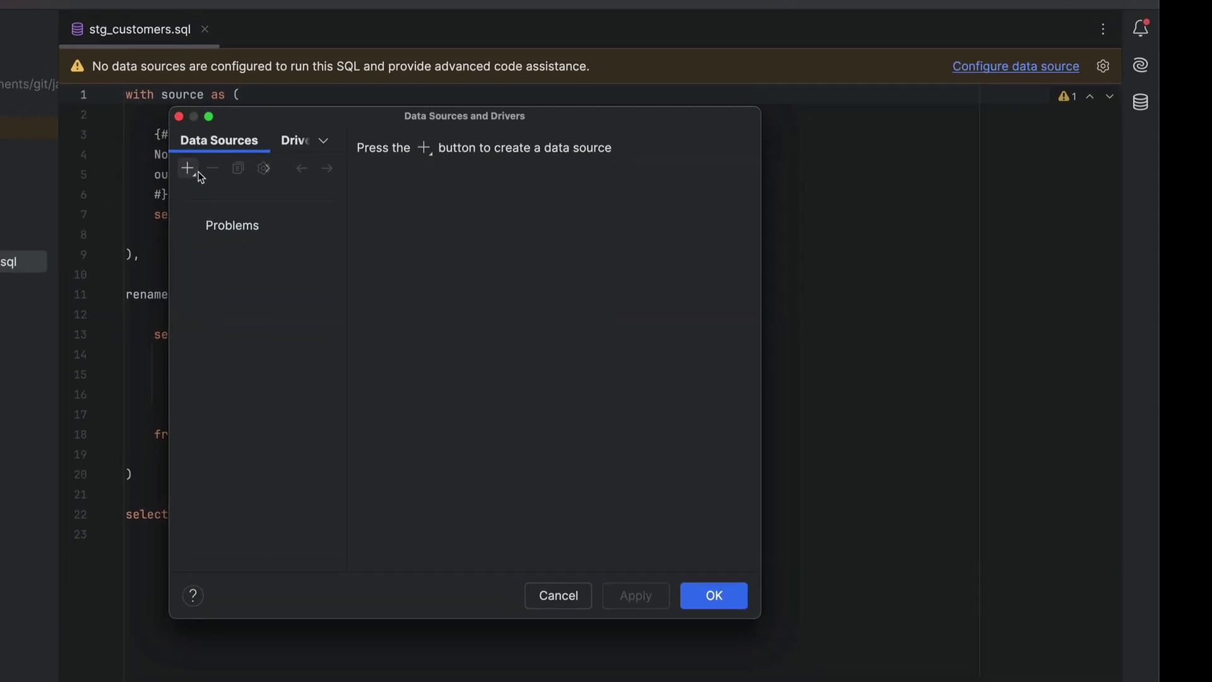
pyautogui.click(193, 173)
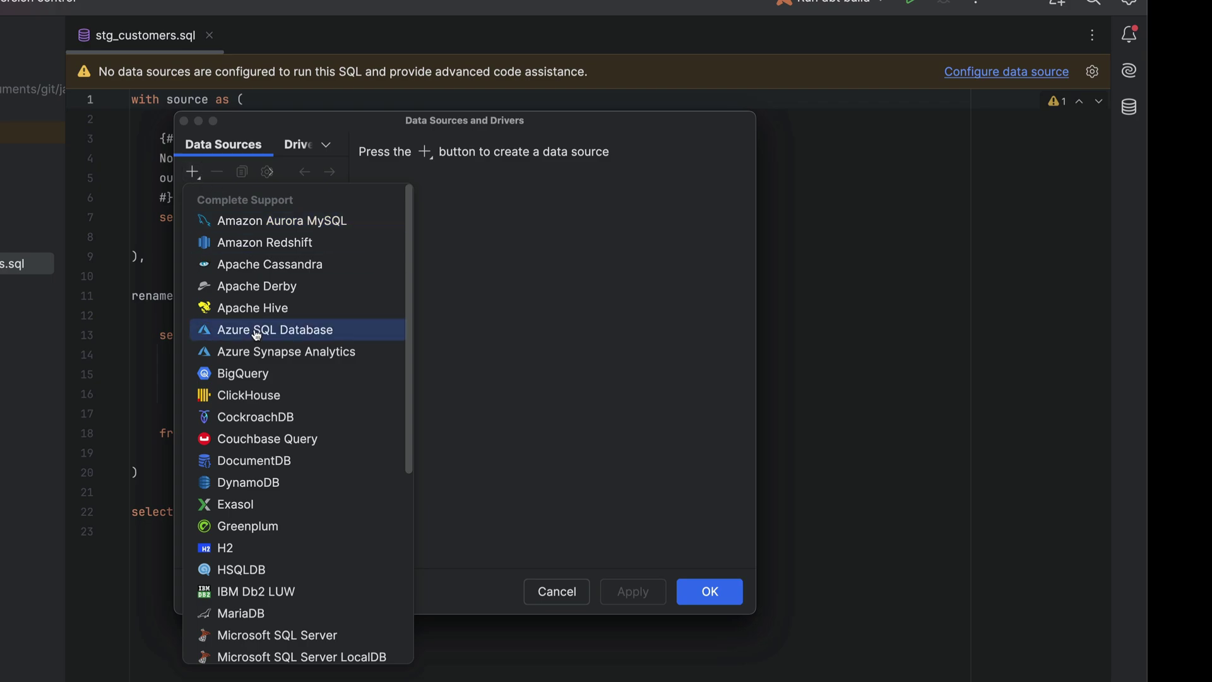
pyautogui.scroll(-5, 237, 332)
pyautogui.scroll(-2, 255, 333)
pyautogui.moveTo(284, 432)
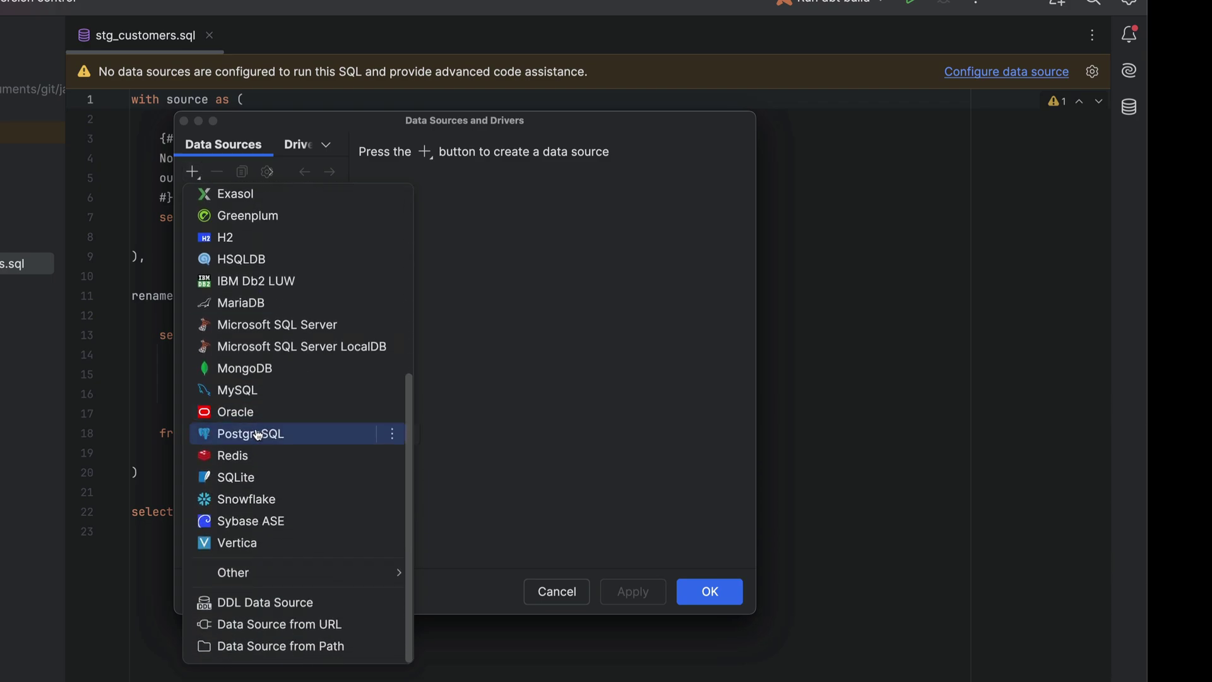
pyautogui.click(256, 434)
pyautogui.click(400, 383)
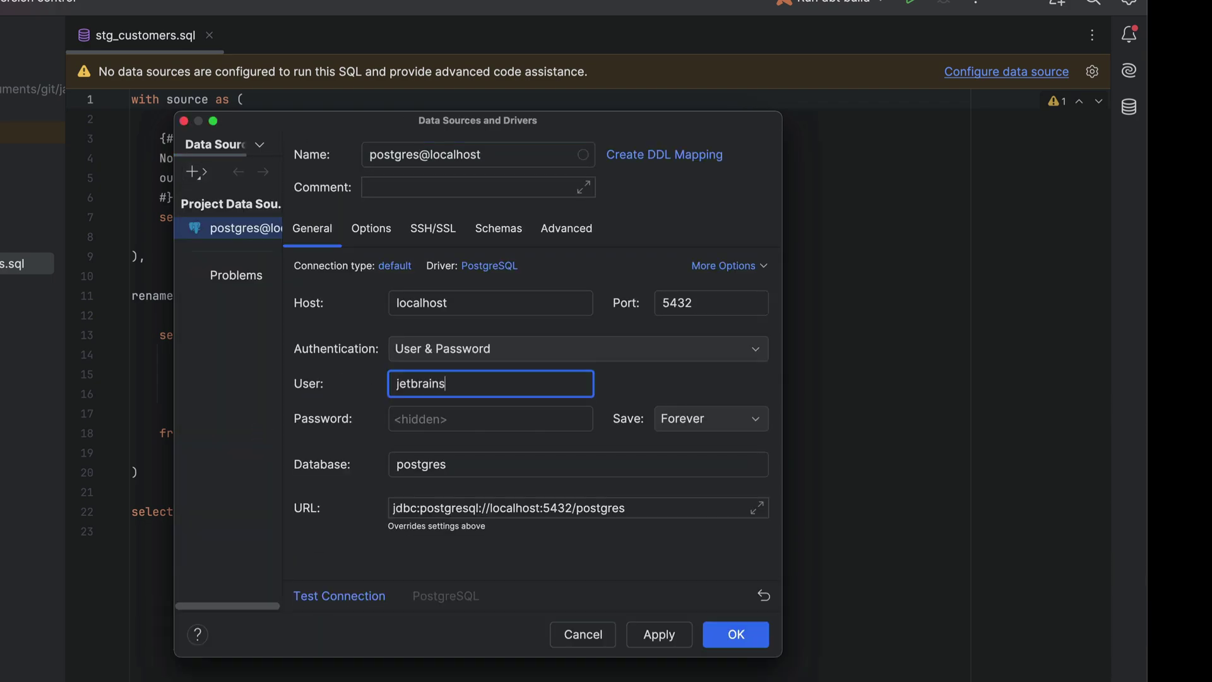
pyautogui.click(407, 417)
pyautogui.doubleClick(421, 455)
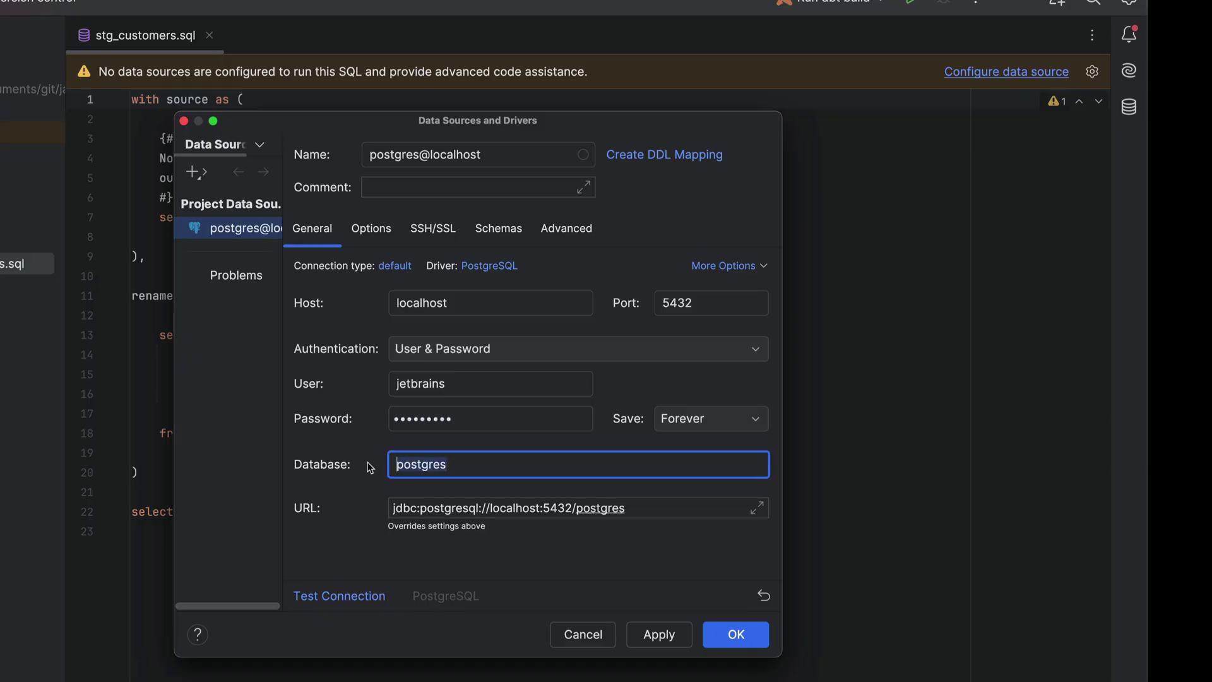
pyautogui.click(350, 596)
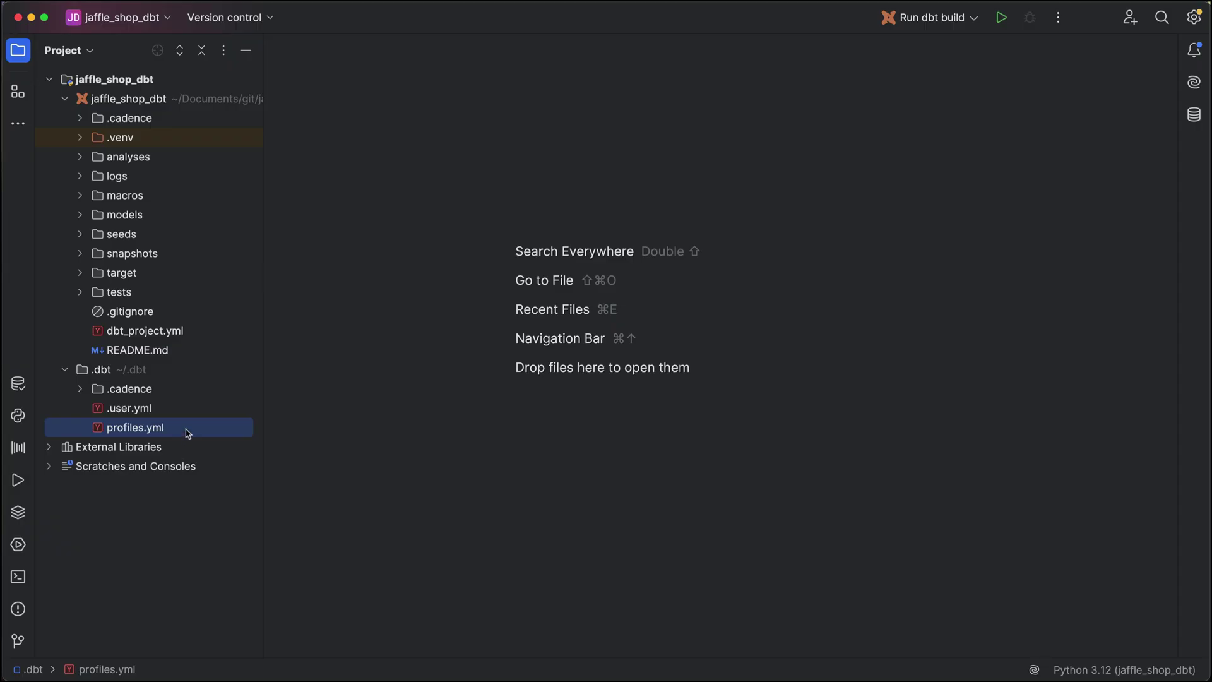
# Paste a Postgres dev profile into profiles.yml and select its name to rename it.
pyautogui.doubleClick(186, 431)
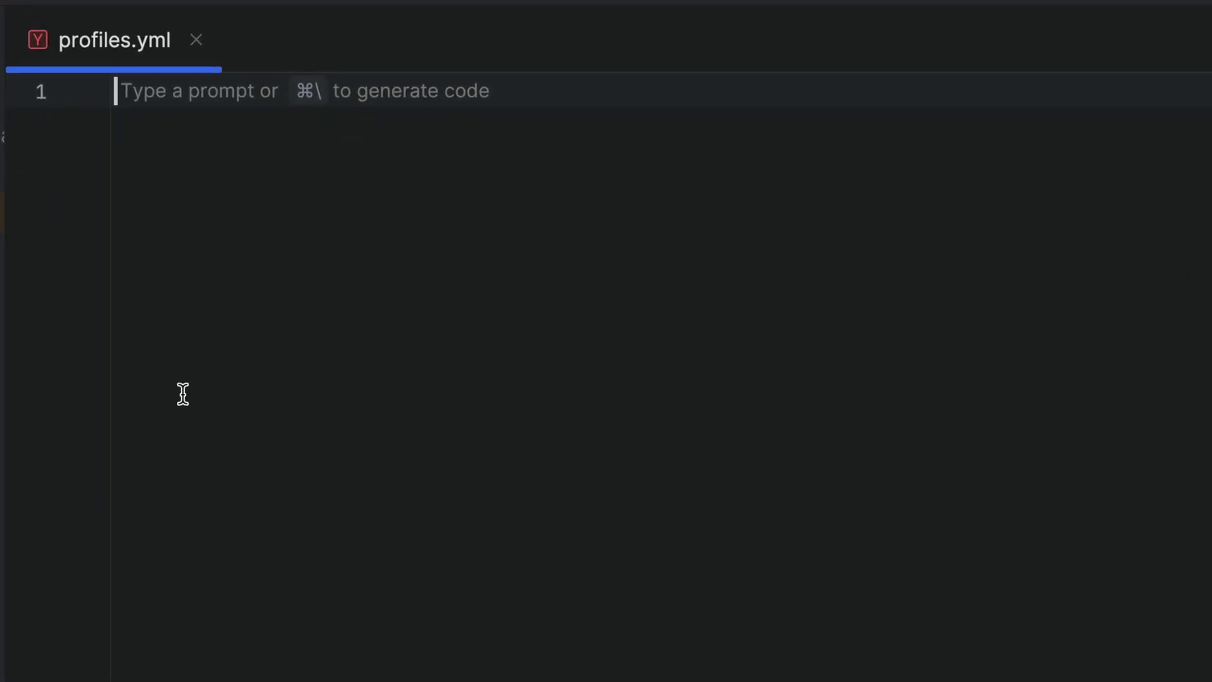
pyautogui.press('super+v')
pyautogui.doubleClick(257, 94)
pyautogui.write('ja')
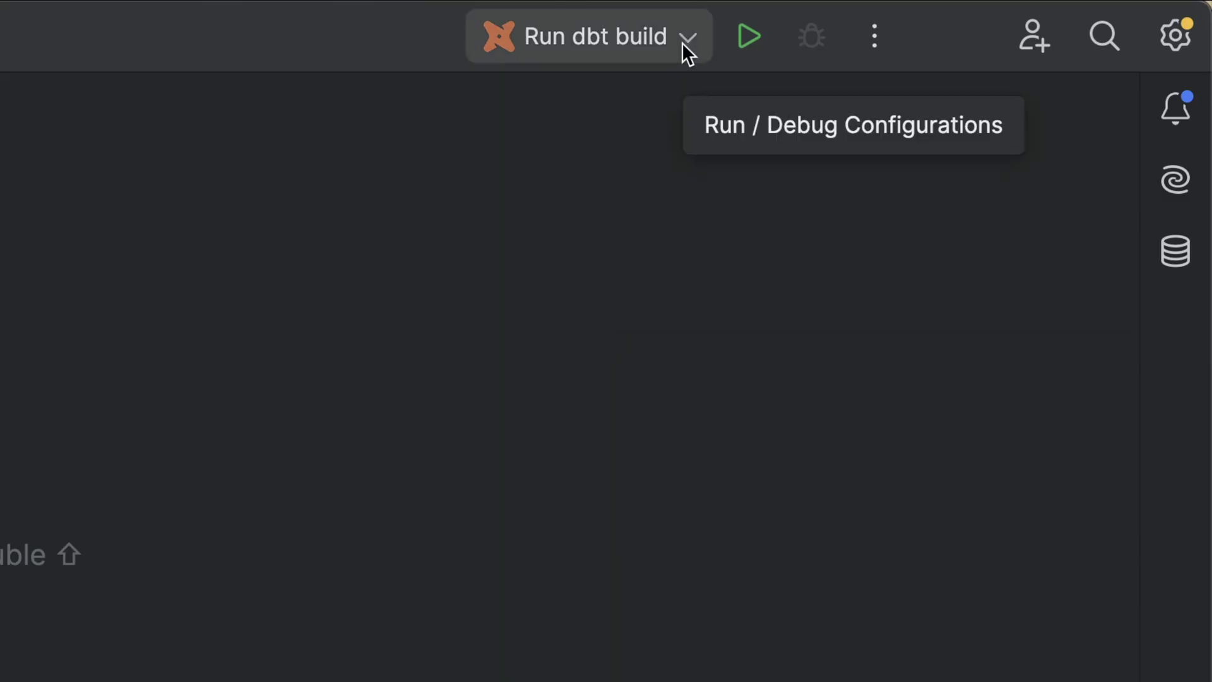
# Run the 'Run dbt build' configuration for jaffle_shop_dbt.
pyautogui.click(686, 47)
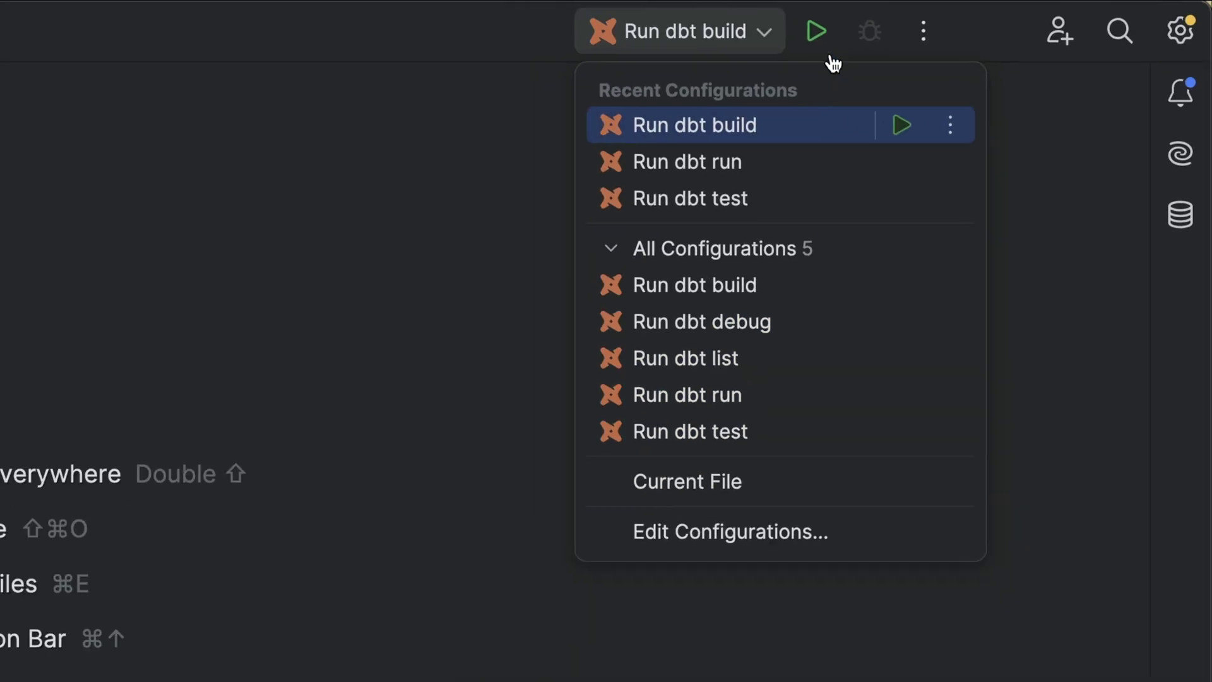
pyautogui.click(1002, 23)
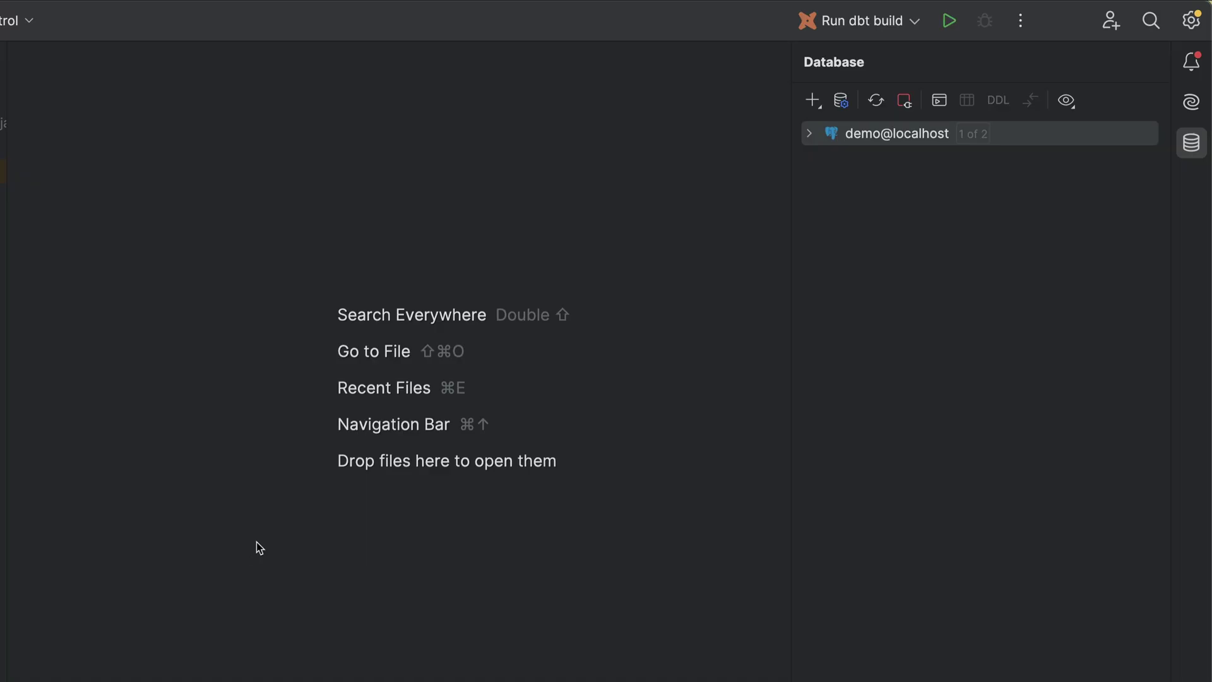
# Open the demo@localhost connection properties and close them unchanged.
pyautogui.click(869, 138)
pyautogui.rightClick(870, 137)
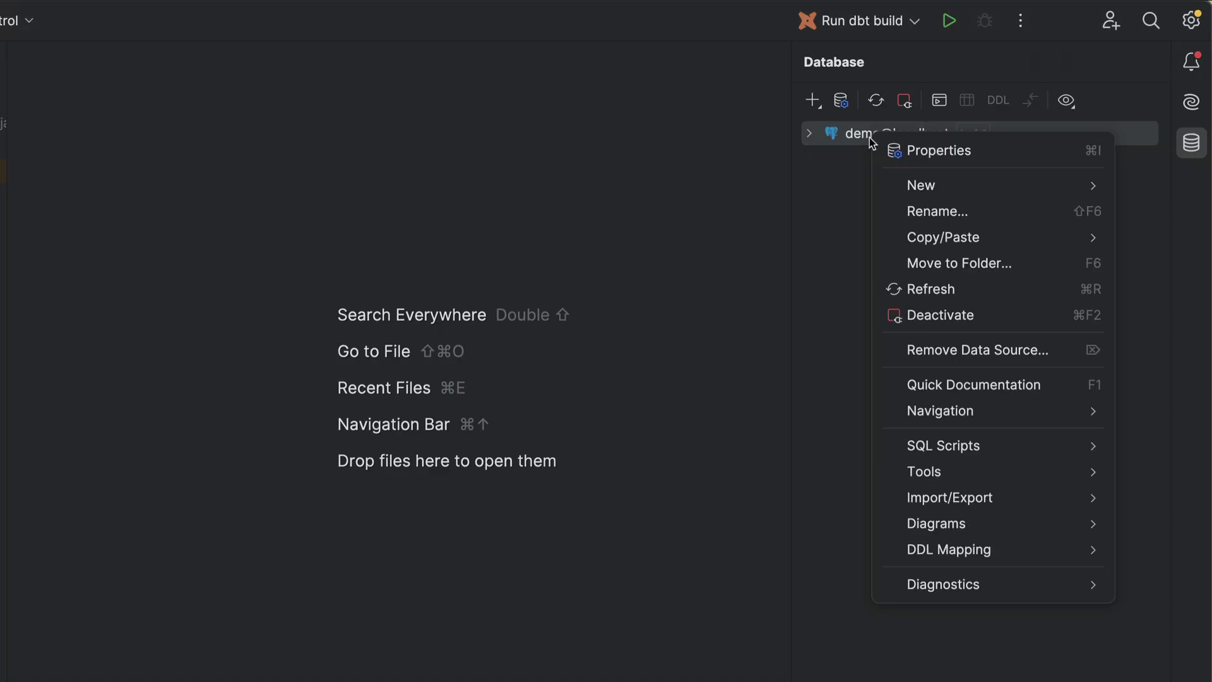
pyautogui.click(915, 152)
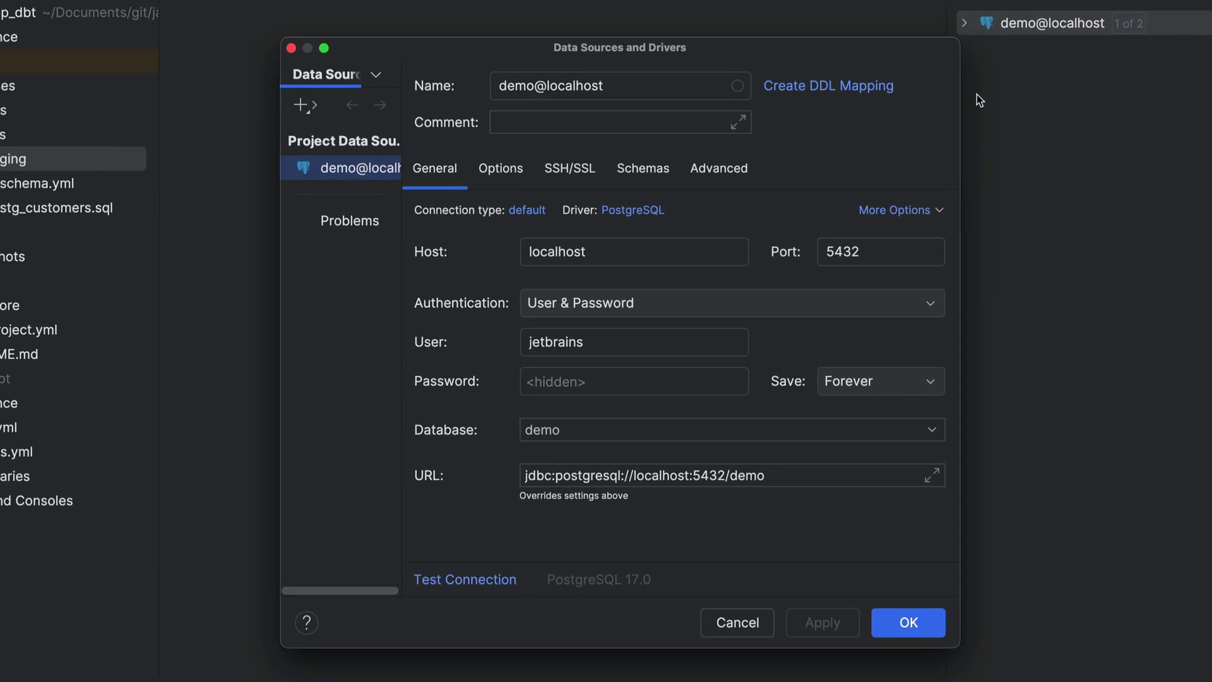
pyautogui.press('Return')
# Expand demo > public > tables and show the customers table's columns.
pyautogui.click(810, 136)
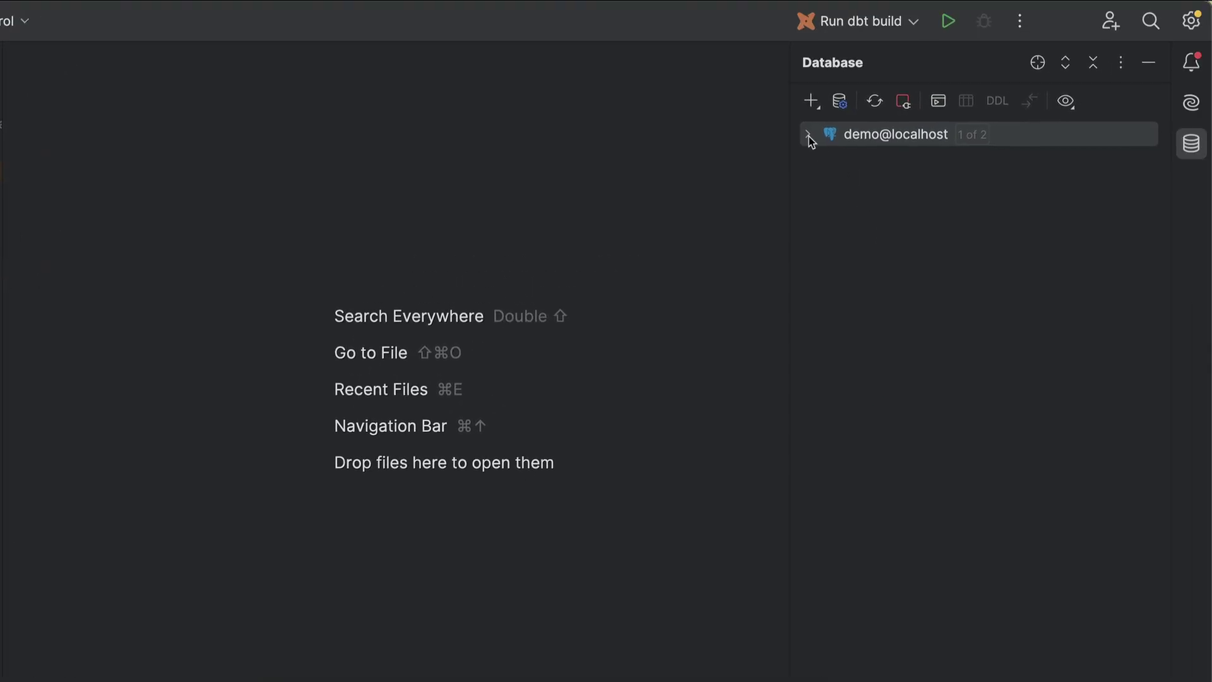
pyautogui.click(826, 159)
pyautogui.click(847, 183)
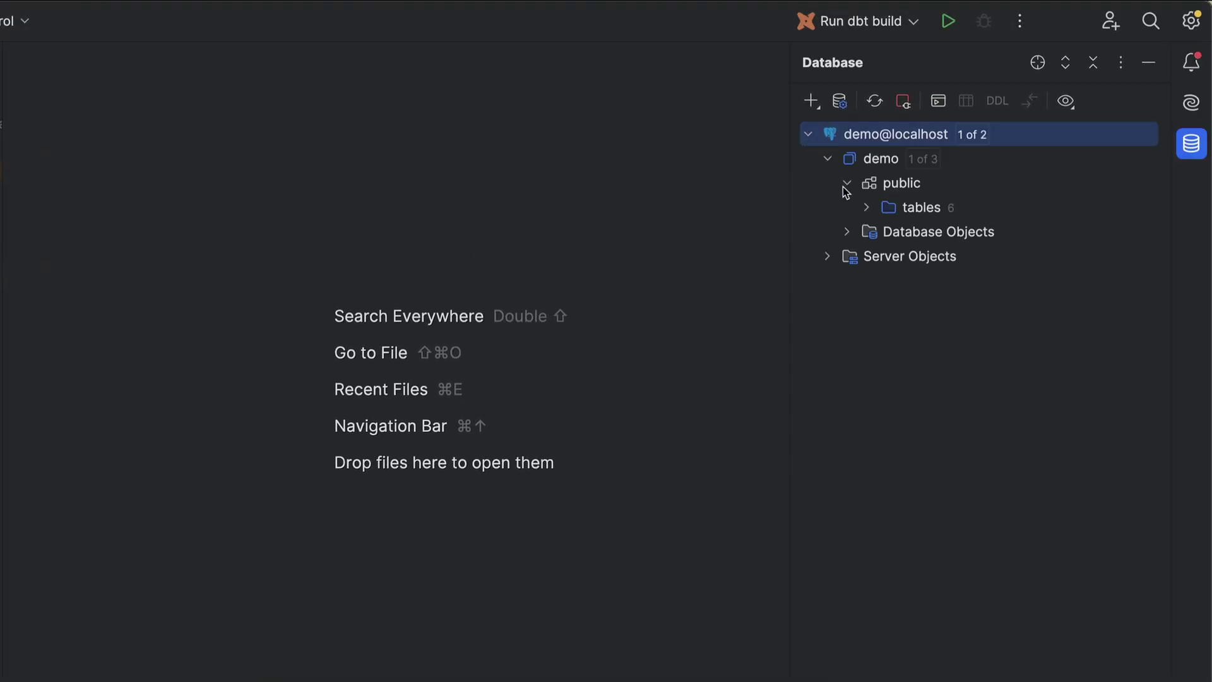
pyautogui.click(864, 208)
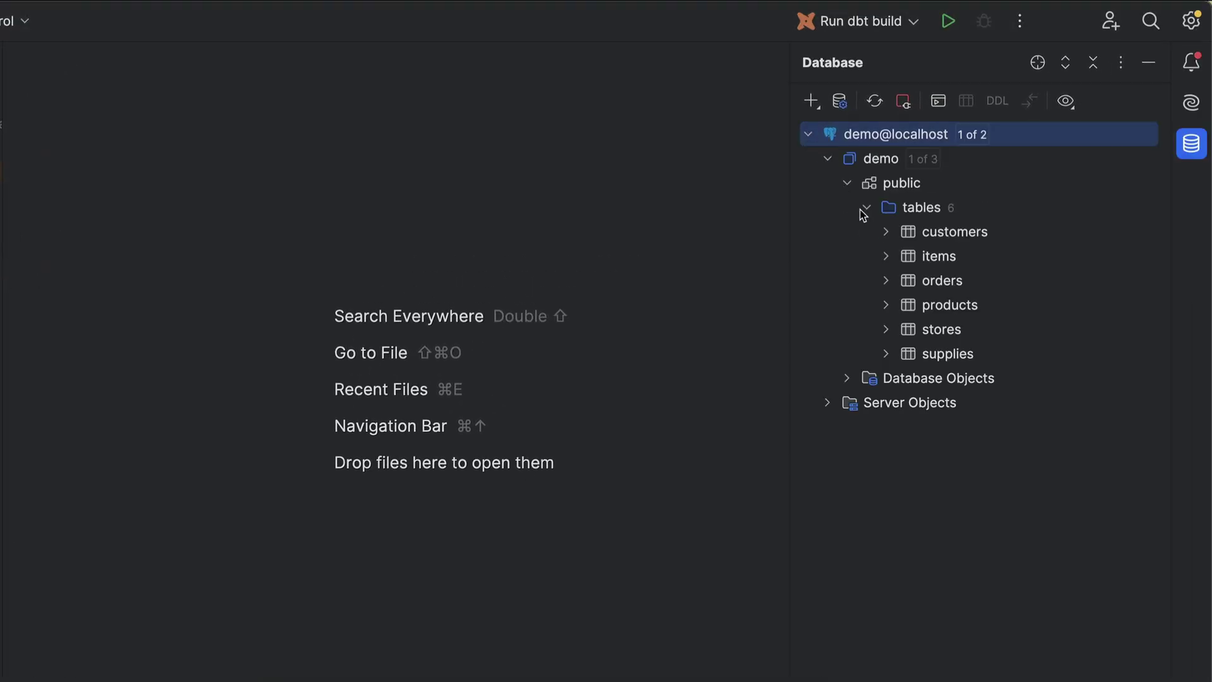
pyautogui.click(884, 232)
pyautogui.click(904, 257)
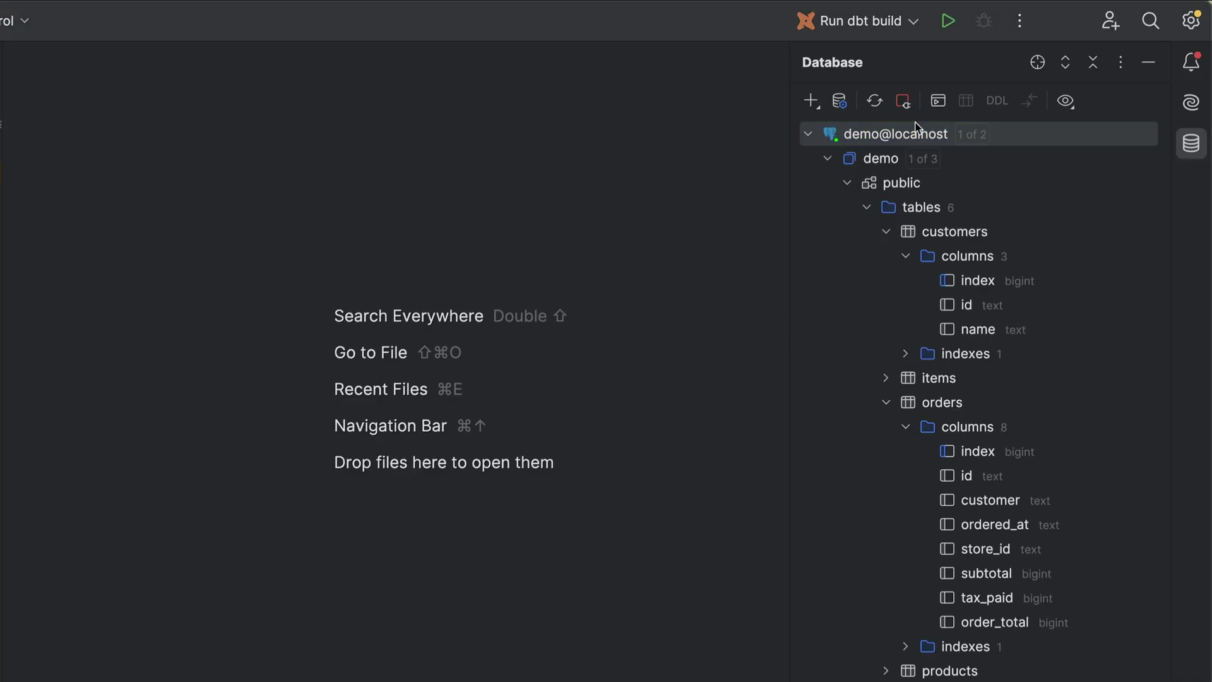
# Run SELECT orders.customer FROM orders WHERE subtotal > 500; in the default demo console.
pyautogui.click(931, 111)
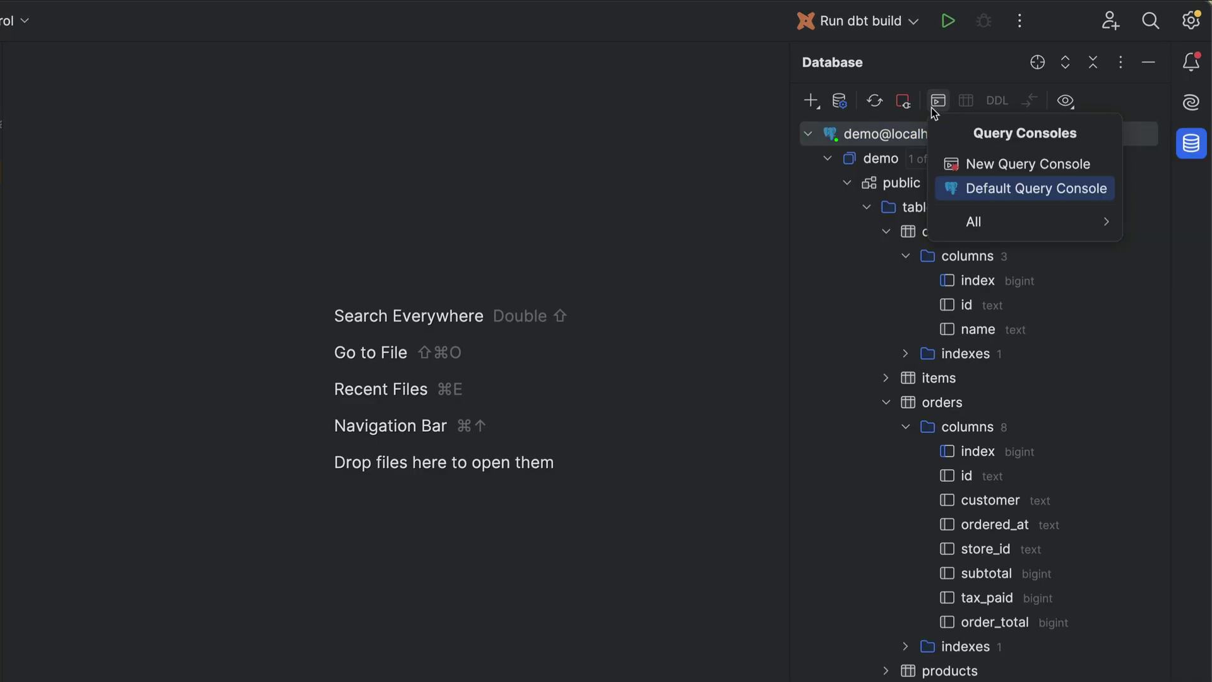
pyautogui.click(962, 189)
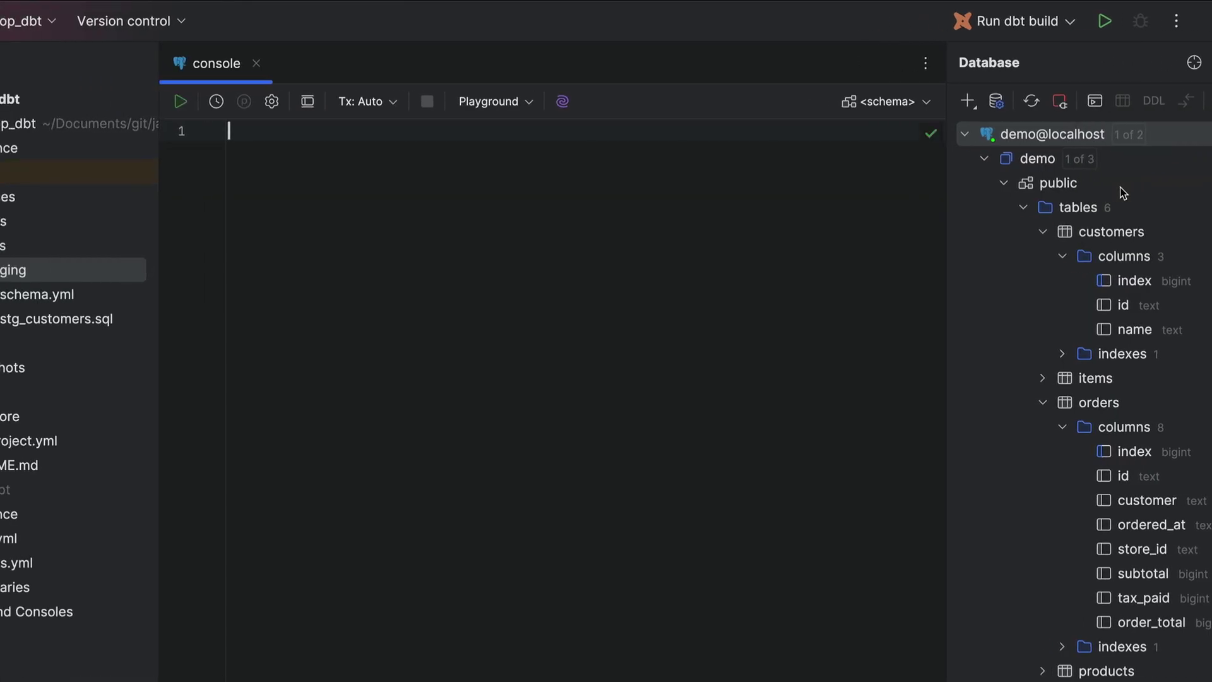
pyautogui.write('SELE')
pyautogui.press('Return')
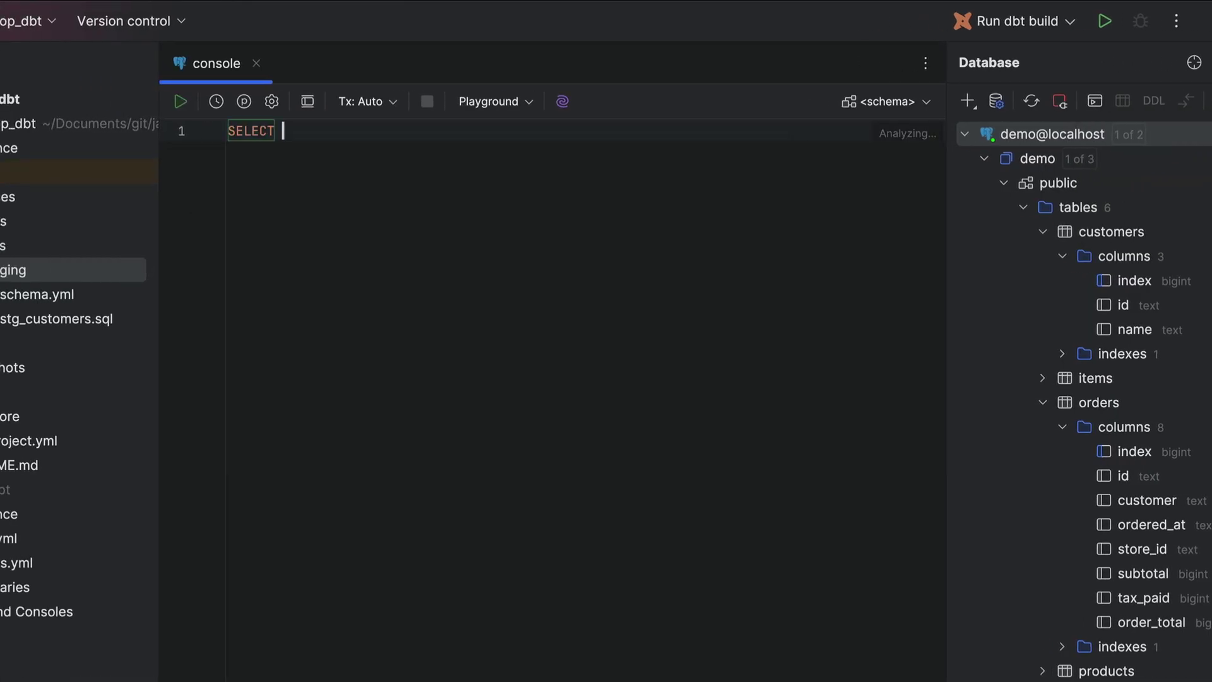
pyautogui.write('cus')
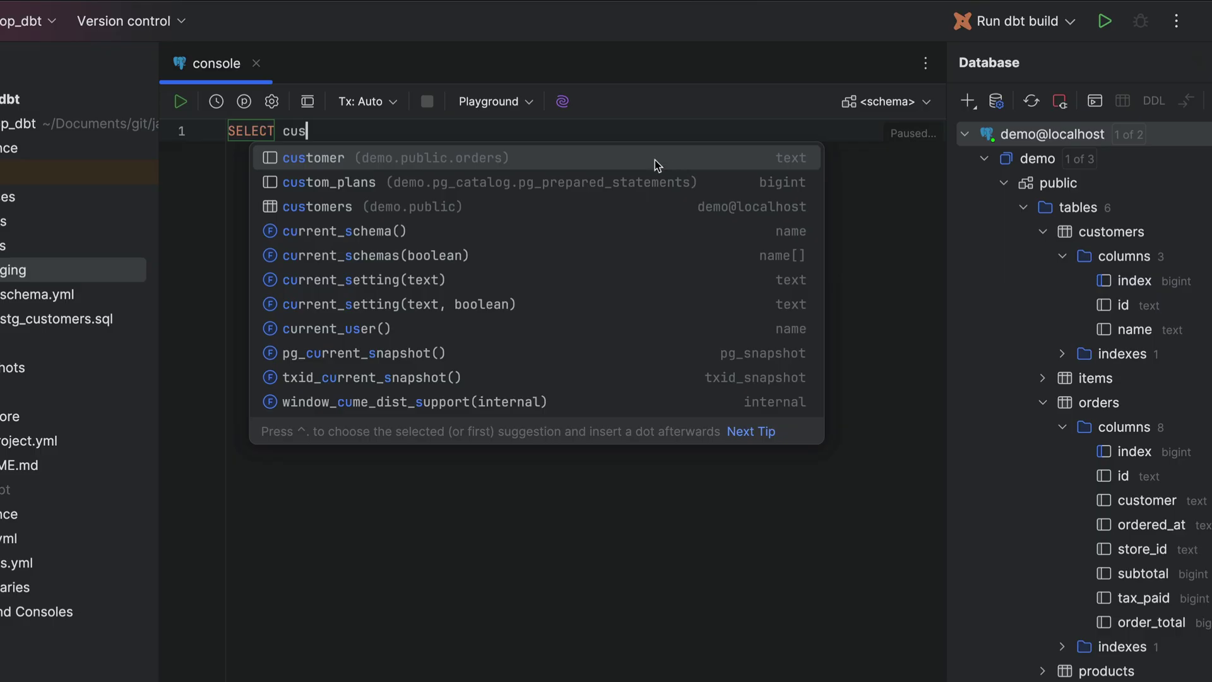
pyautogui.press('Return')
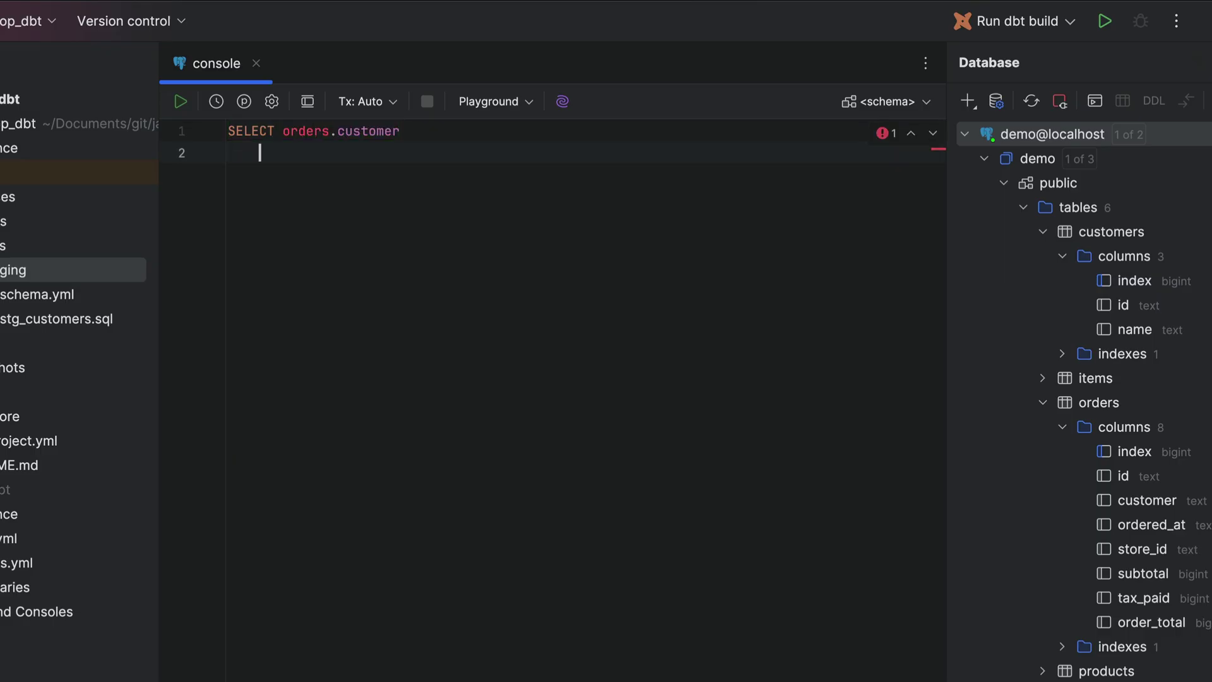
pyautogui.write('FROM or')
pyautogui.press('Return')
pyautogui.press('Return')
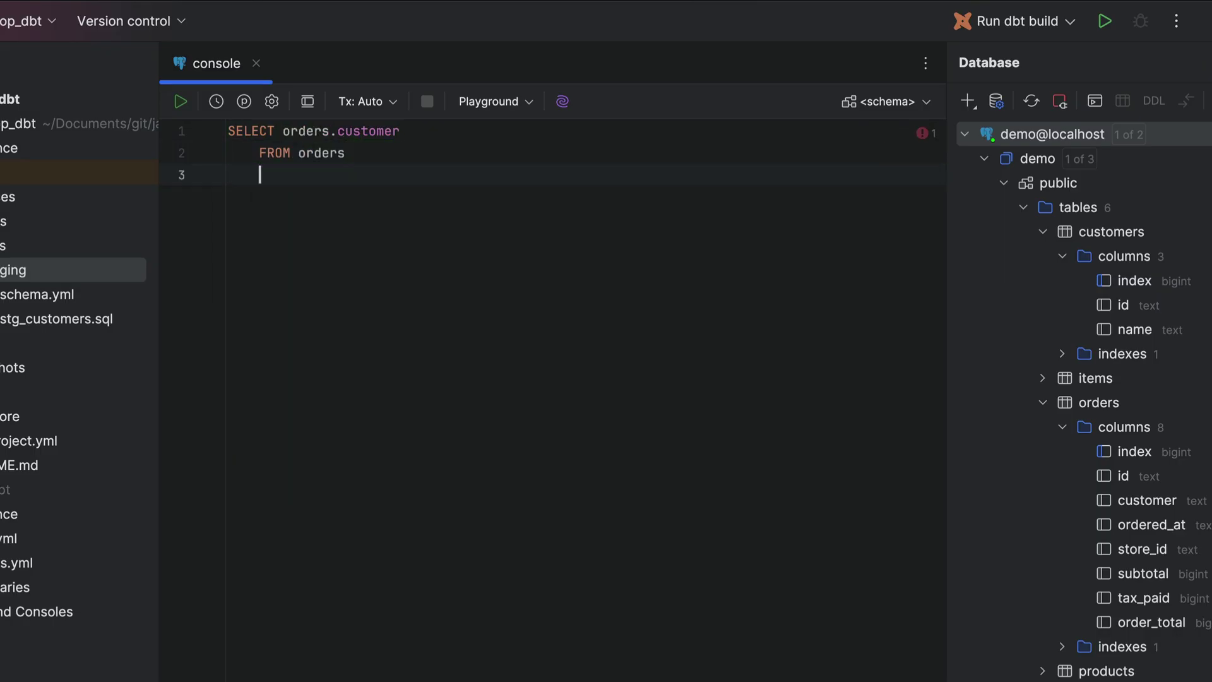
pyautogui.write('WHERE s')
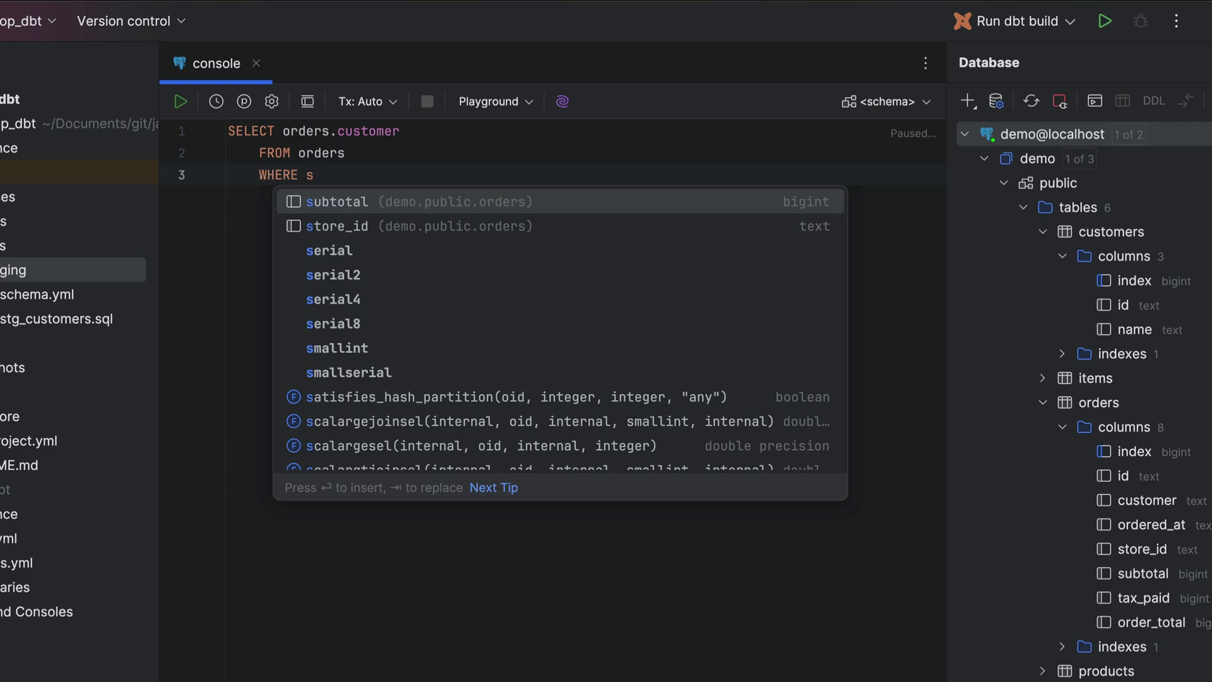
pyautogui.press('Return')
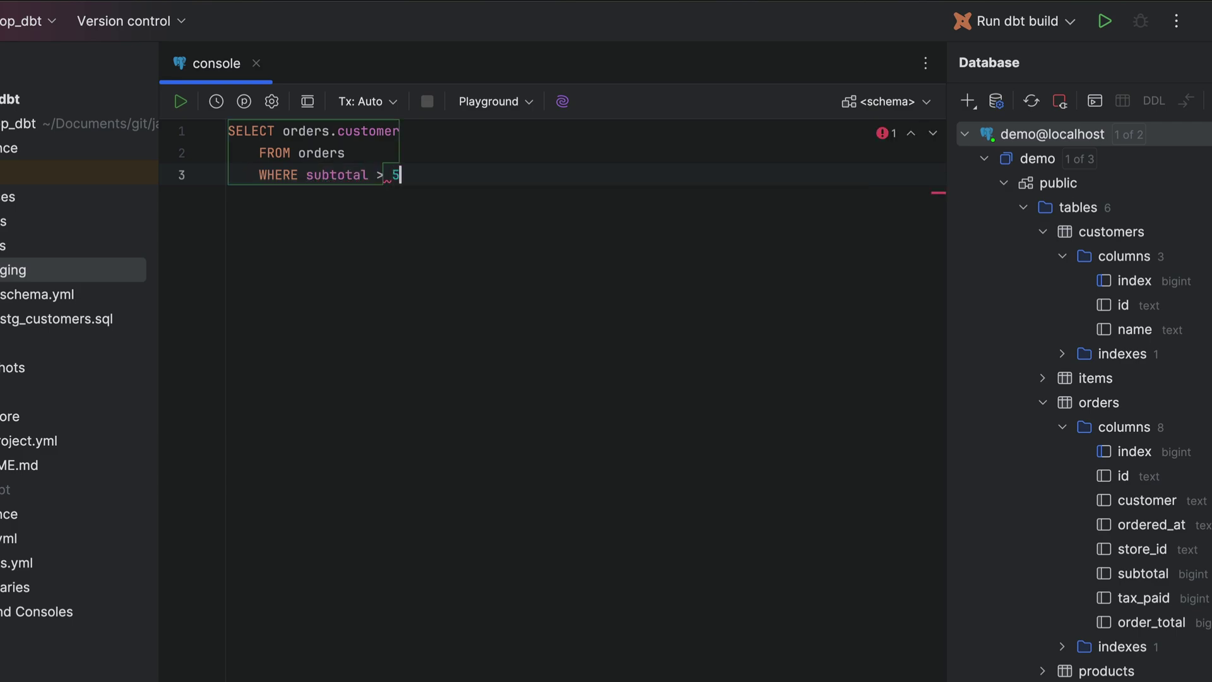
pyautogui.write(';')
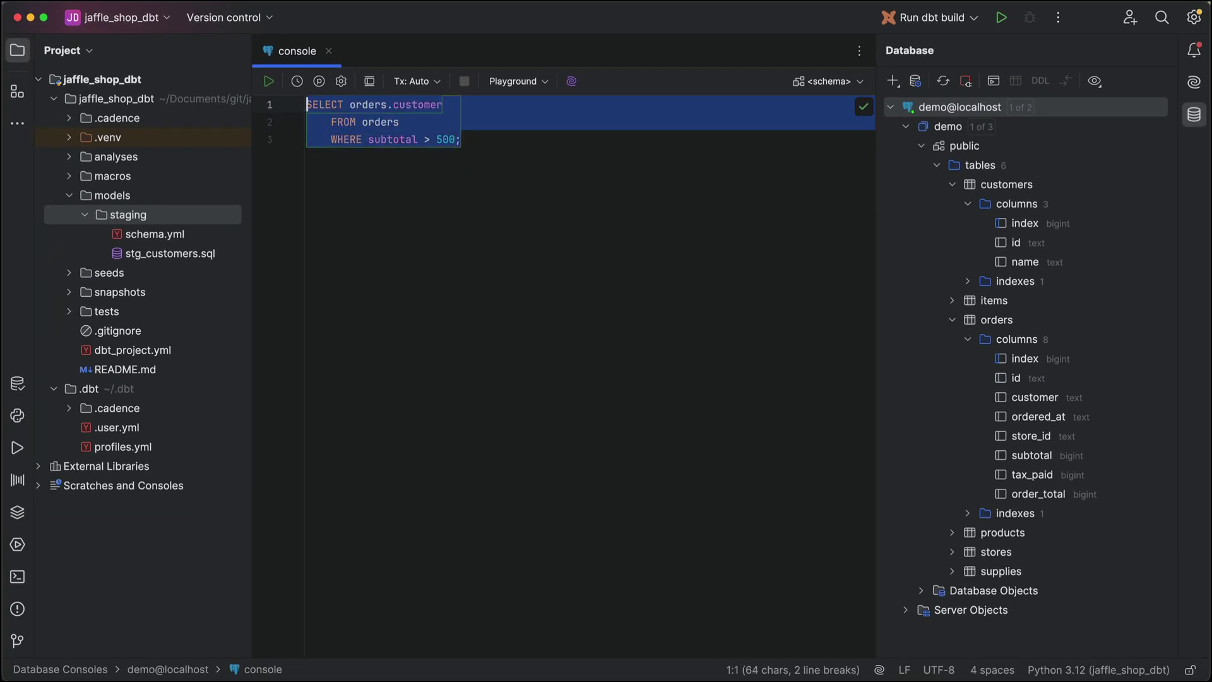
pyautogui.hotkey('ctrl', 'Return')
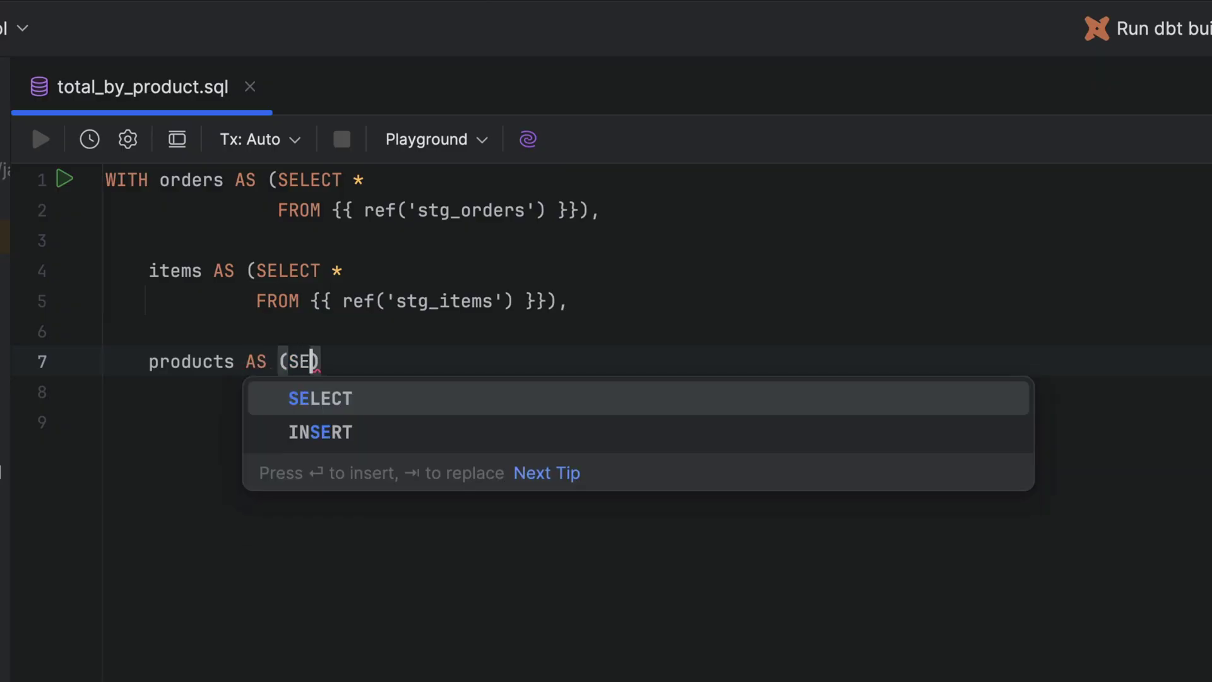
pyautogui.write('LECT *')
# In total_by_product.sql, add a ref('stg_products') CTE and start the products_ordered CTE.
pyautogui.press('Return')
pyautogui.write('FROM {{ ')
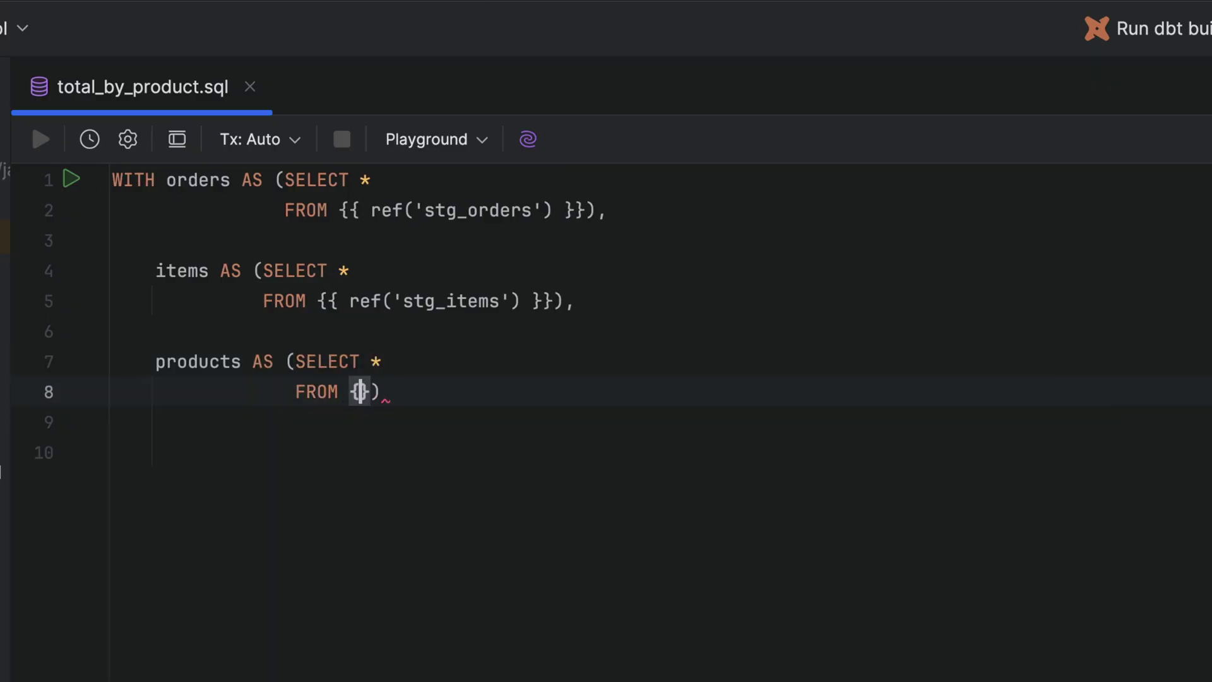
pyautogui.write('ref(')
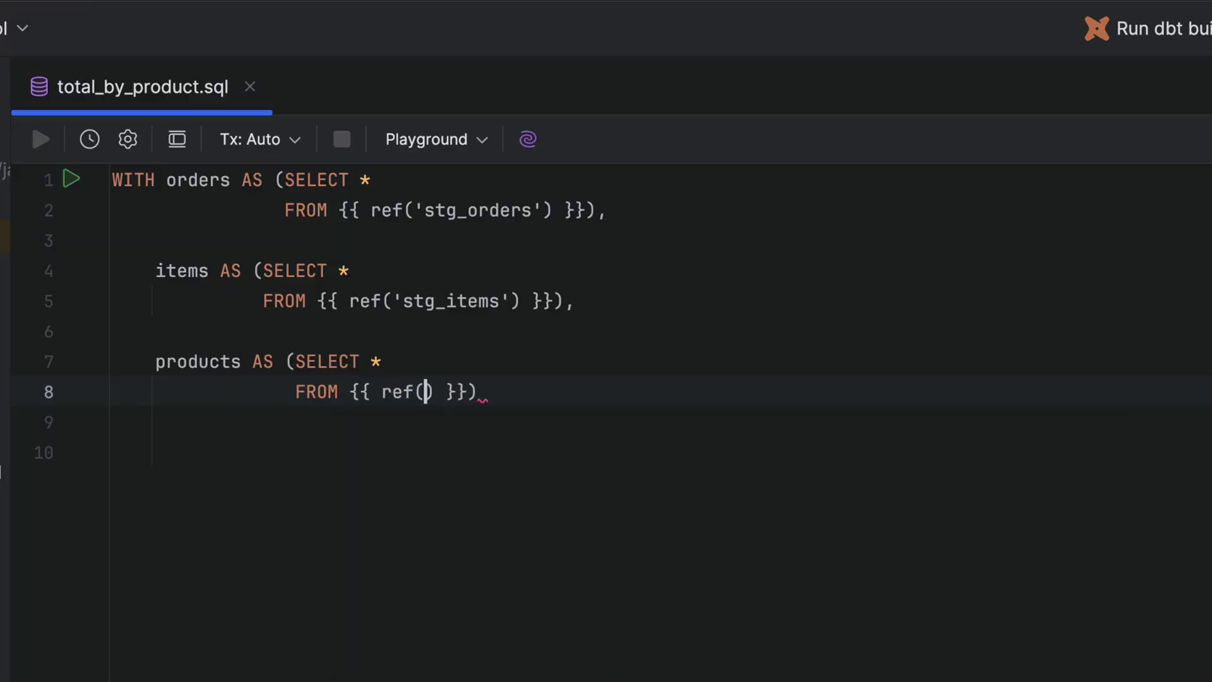
pyautogui.write("'stg")
pyautogui.press('Down')
pyautogui.press('Down')
pyautogui.press('Down')
pyautogui.press('Return')
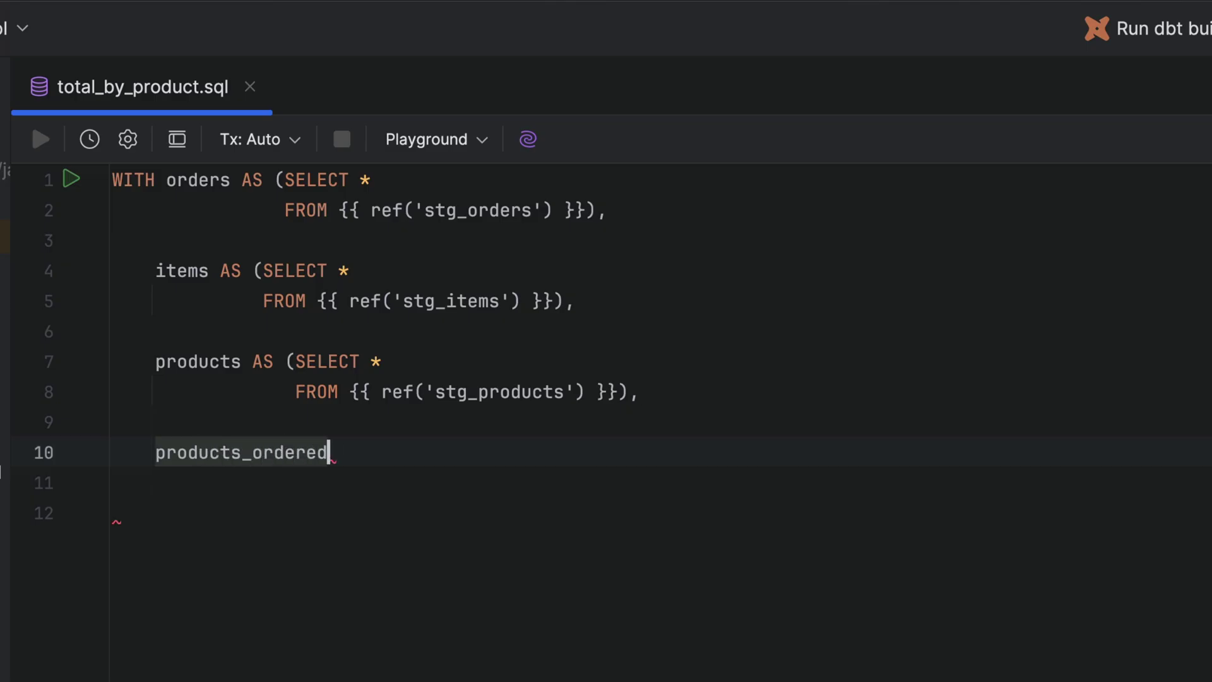
pyautogui.write('(Se')
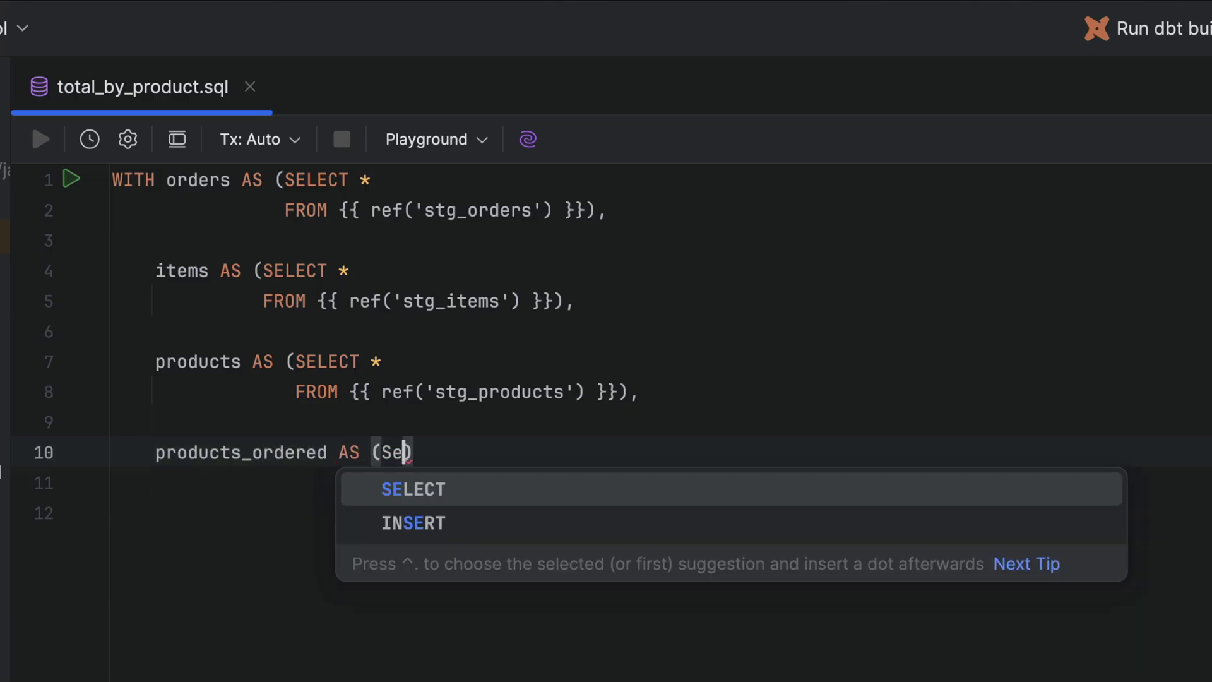
pyautogui.press('Return')
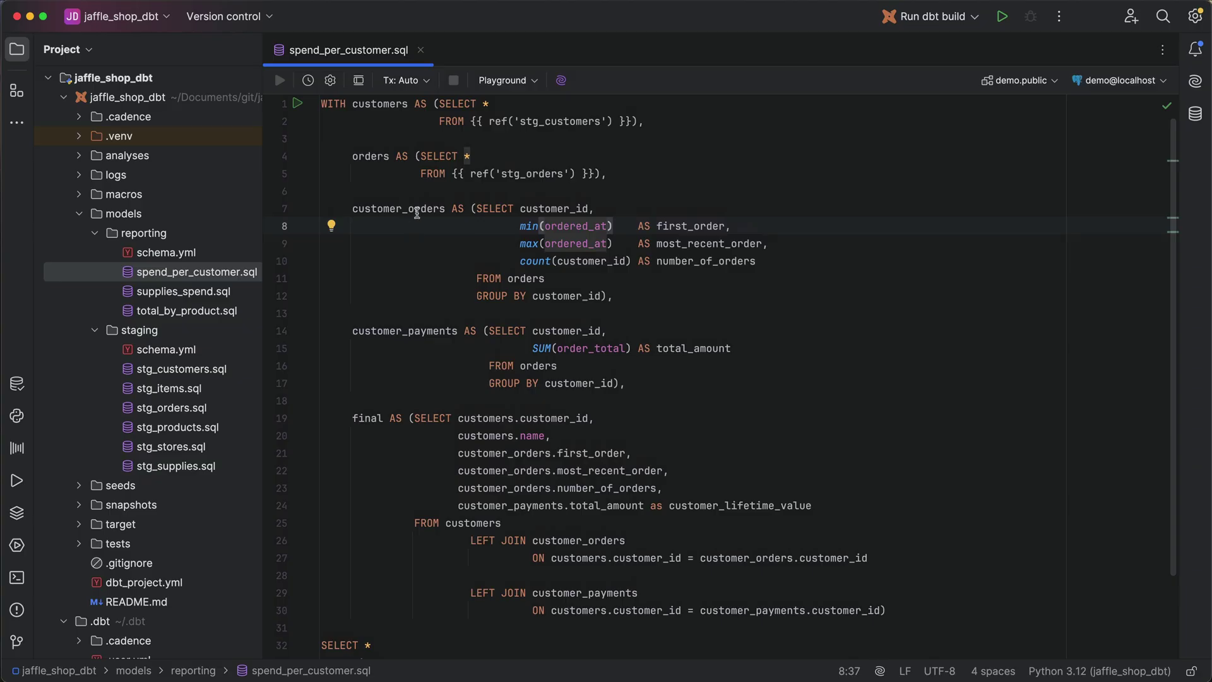
# Send the full spend_per_customer.sql query to AI Assistant with Explain Code.
pyautogui.click(417, 209)
pyautogui.hotkey('alt', 'Return')
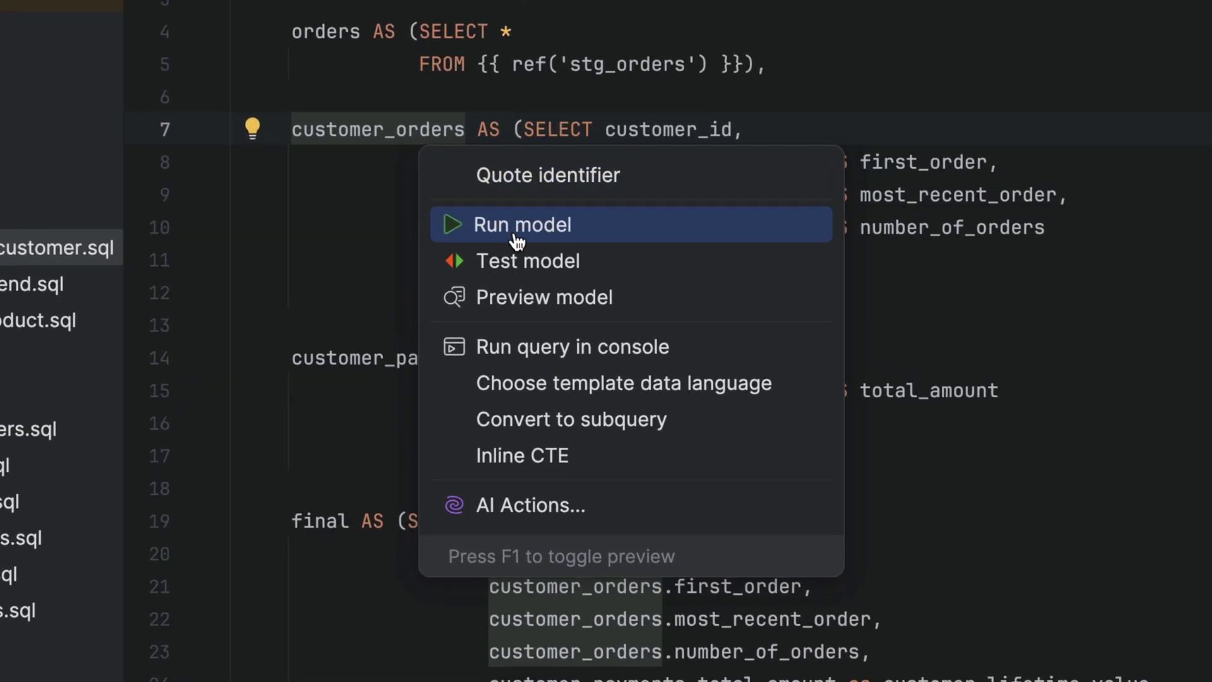
pyautogui.click(576, 533)
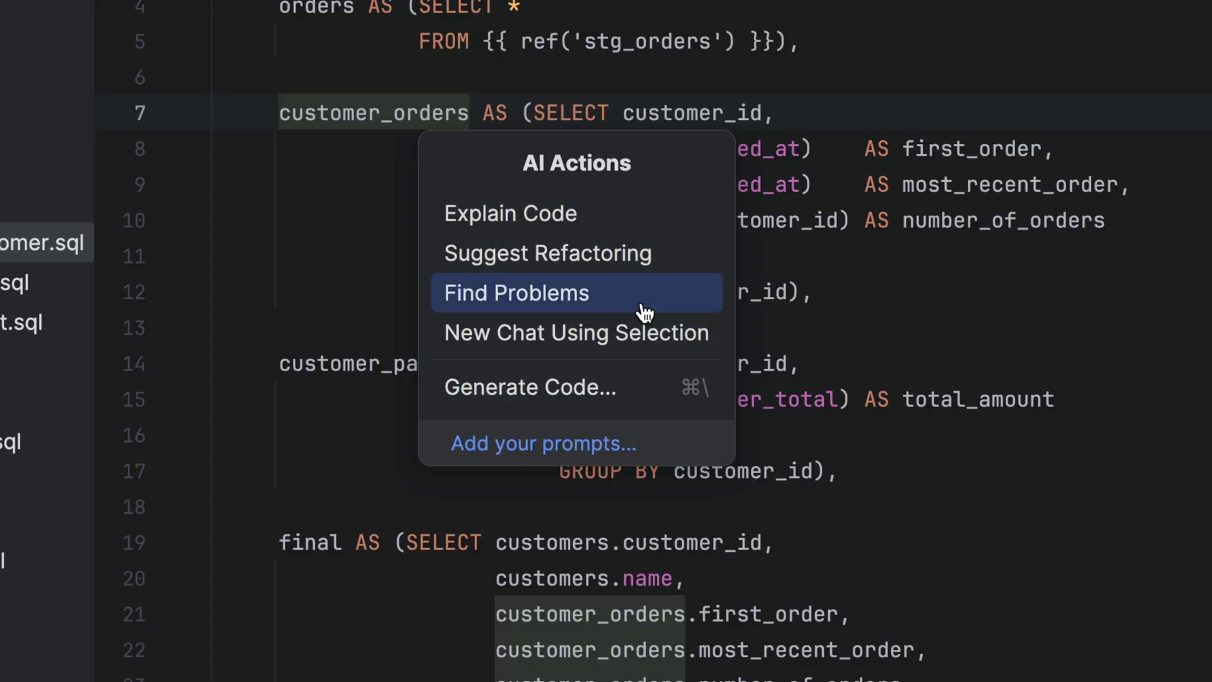
pyautogui.click(640, 220)
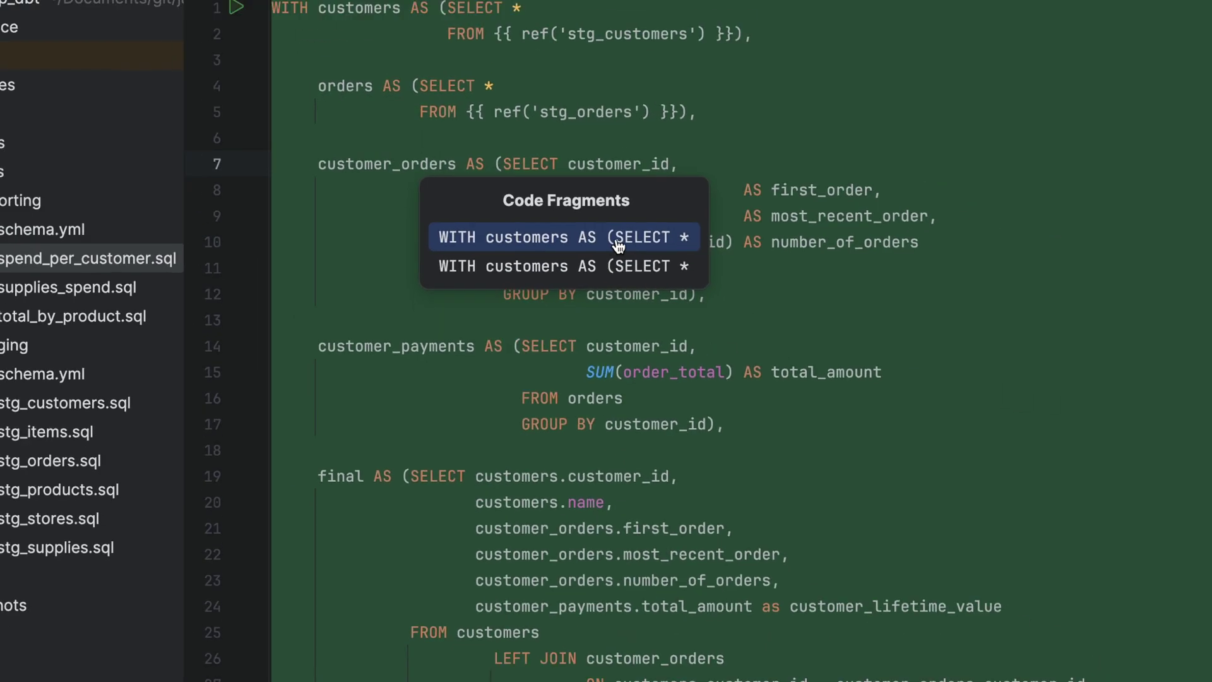
pyautogui.click(554, 262)
# Attach the code and public schema, then ask how to materialise a dbt model as a view.
pyautogui.click(751, 304)
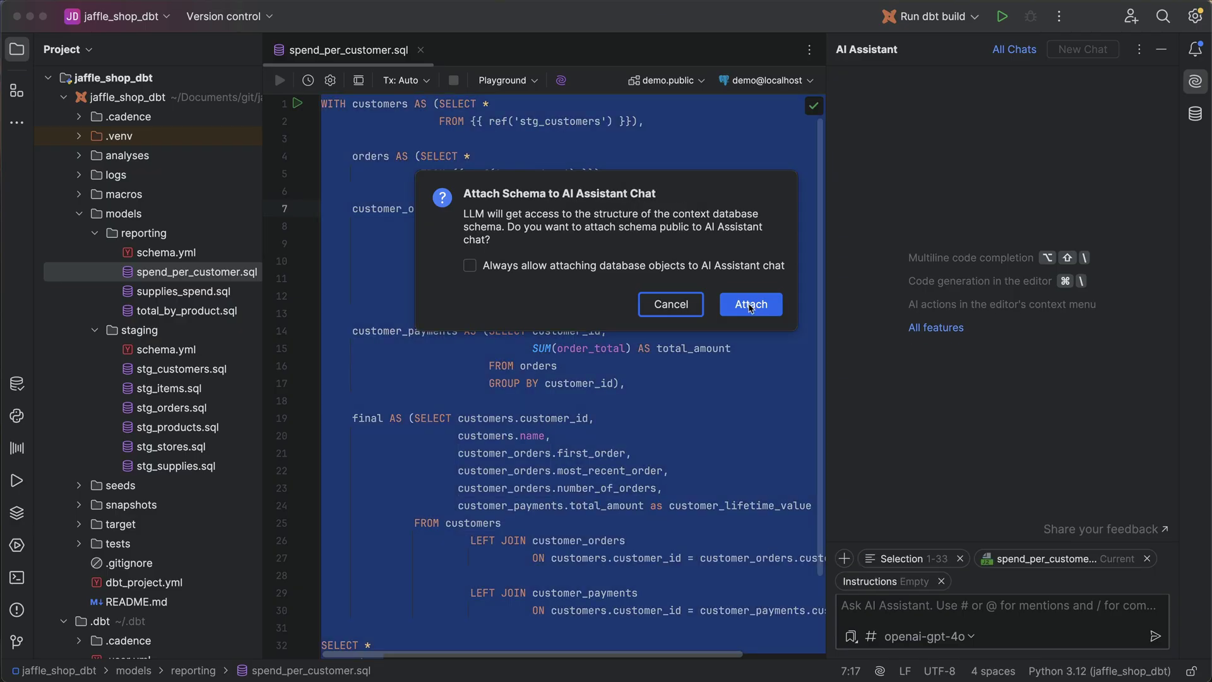
pyautogui.click(752, 303)
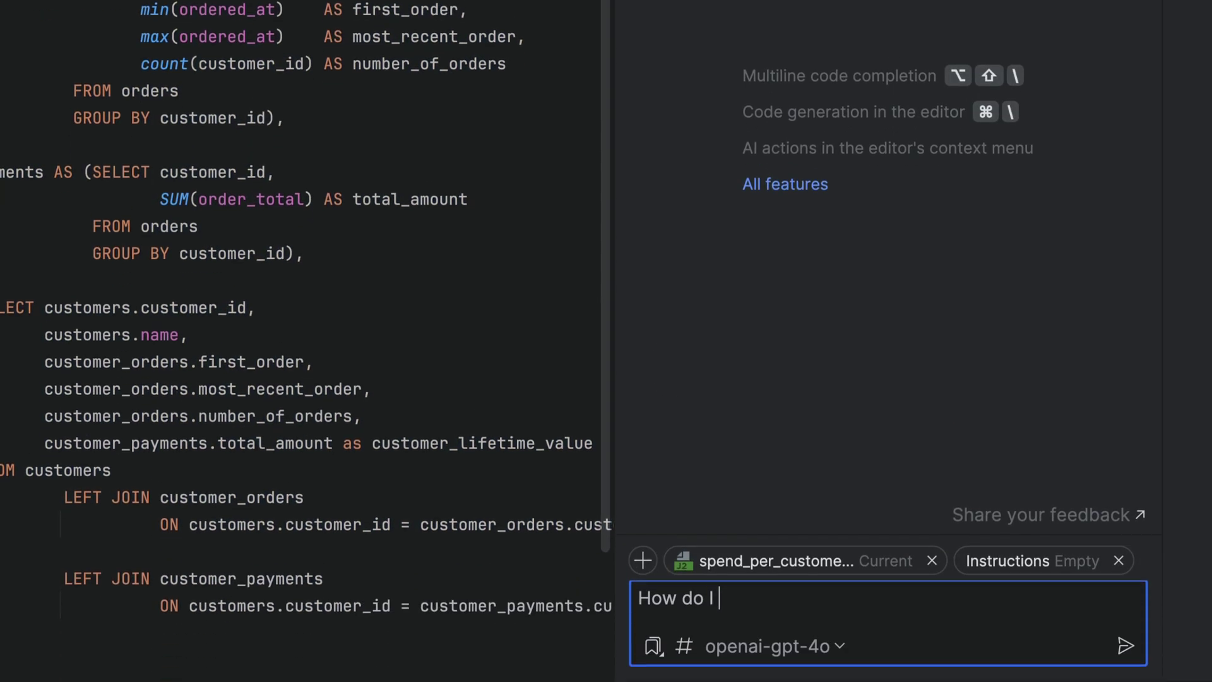
pyautogui.write('materialise a data model as a view in dbt?')
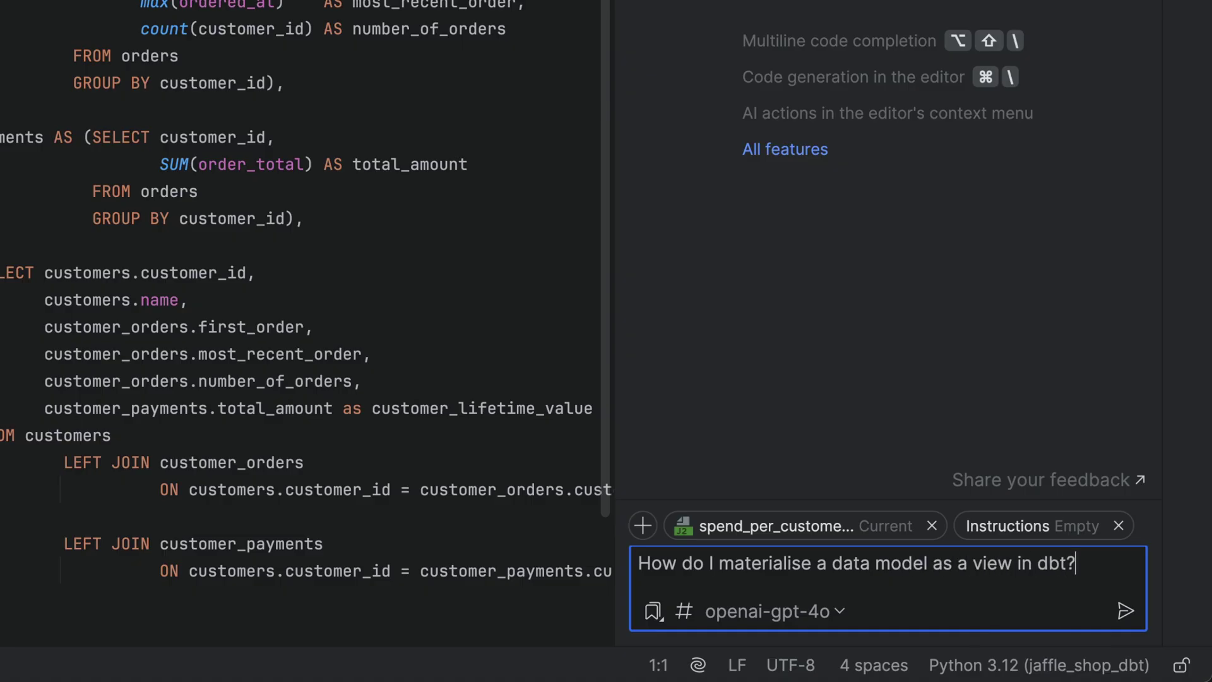
pyautogui.press('Return')
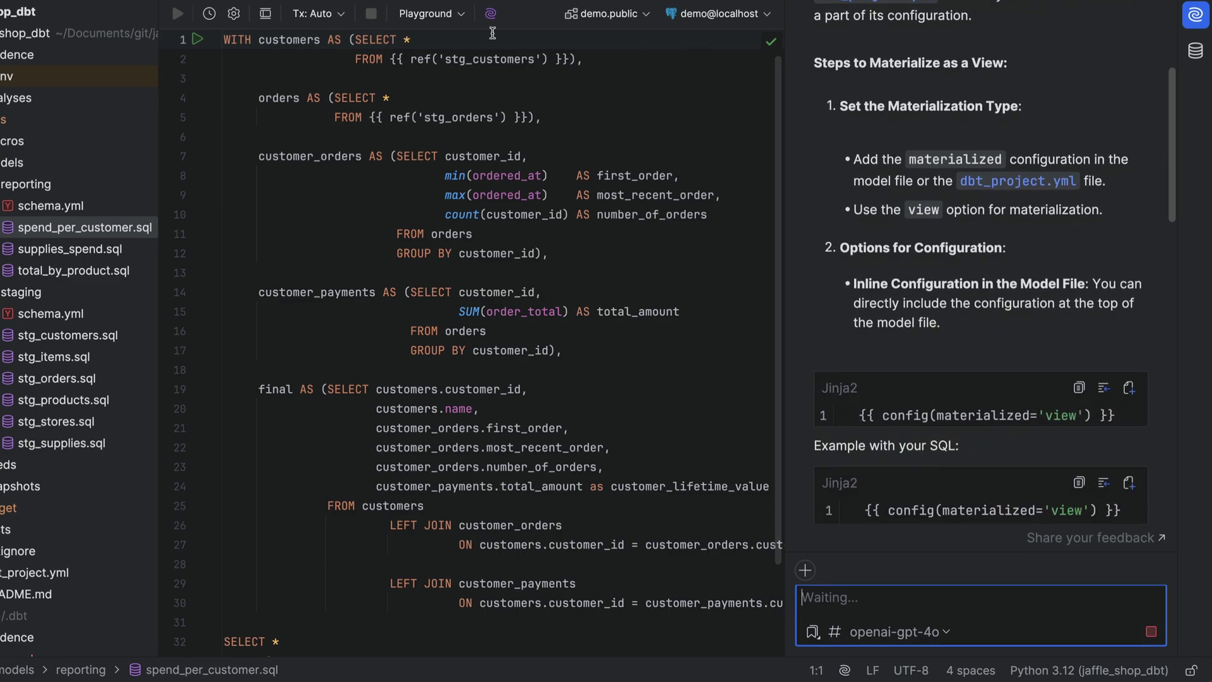
# Add two blank lines above the WITH query in spend_per_customer.sql.
pyautogui.click(492, 33)
pyautogui.press('Home')
pyautogui.press('Return')
pyautogui.press('Return')
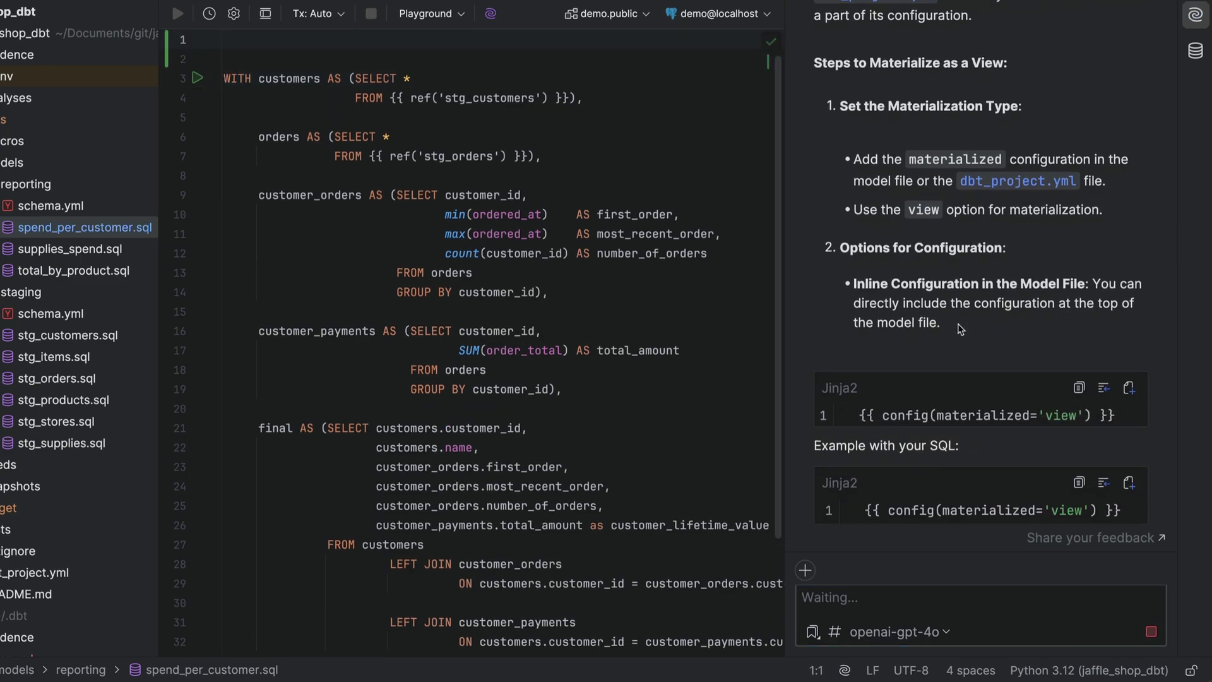
# Insert the view config, then request a supply-cost-per-order model using stg_items and stg_supplies.
pyautogui.click(1102, 390)
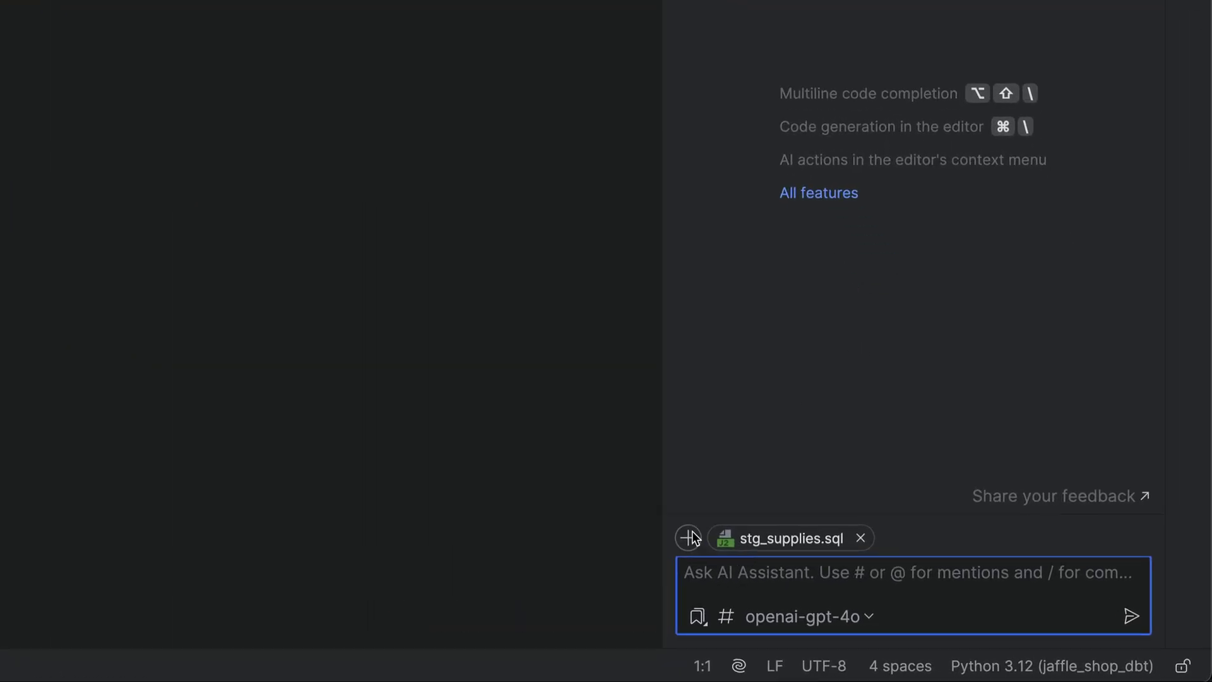
pyautogui.click(630, 522)
pyautogui.write('i')
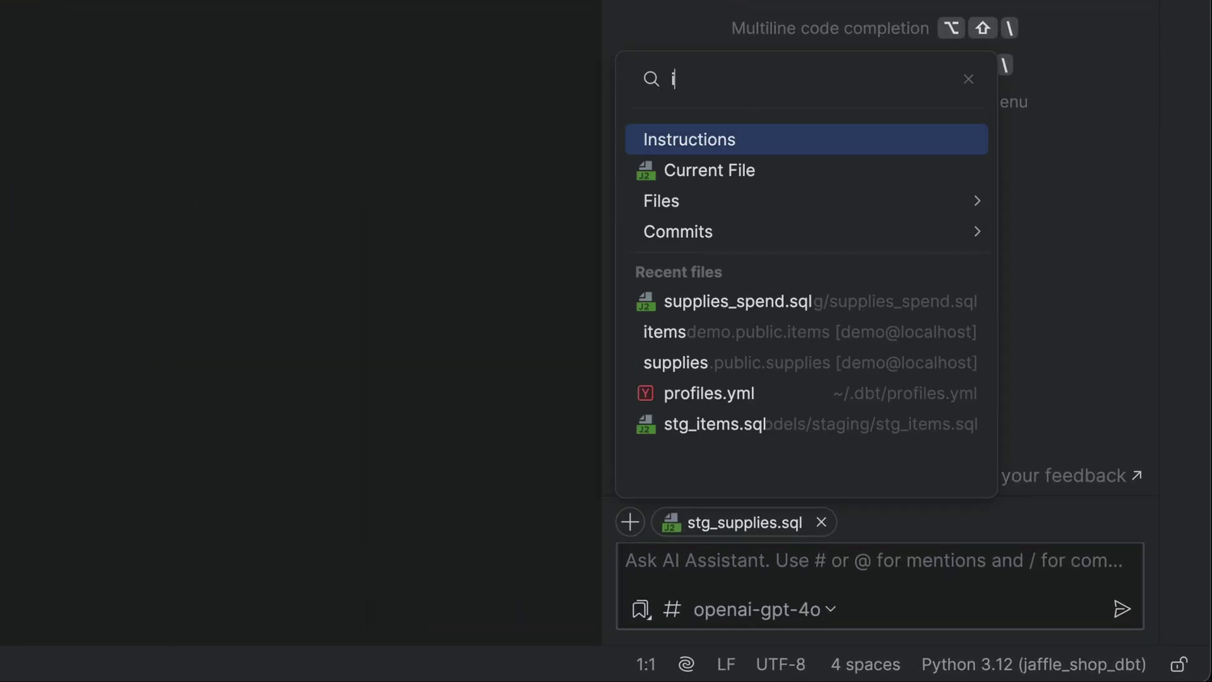
pyautogui.write('te')
pyautogui.click(748, 200)
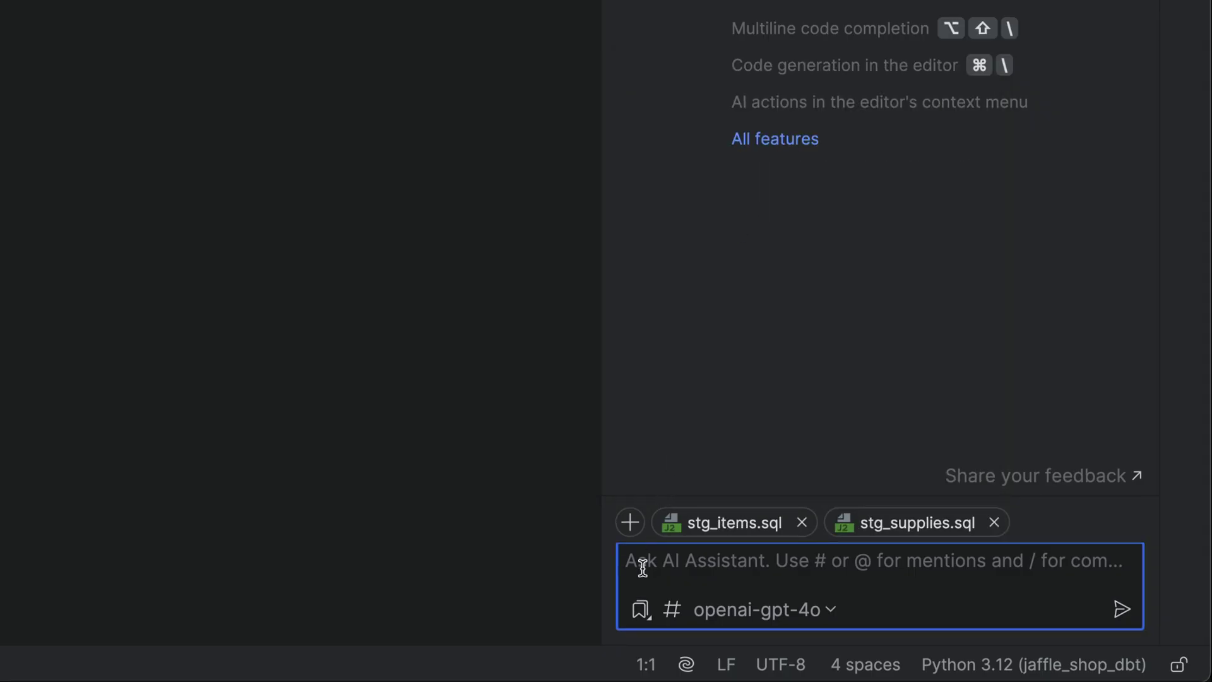
pyautogui.write('Create a dbtdata model ')
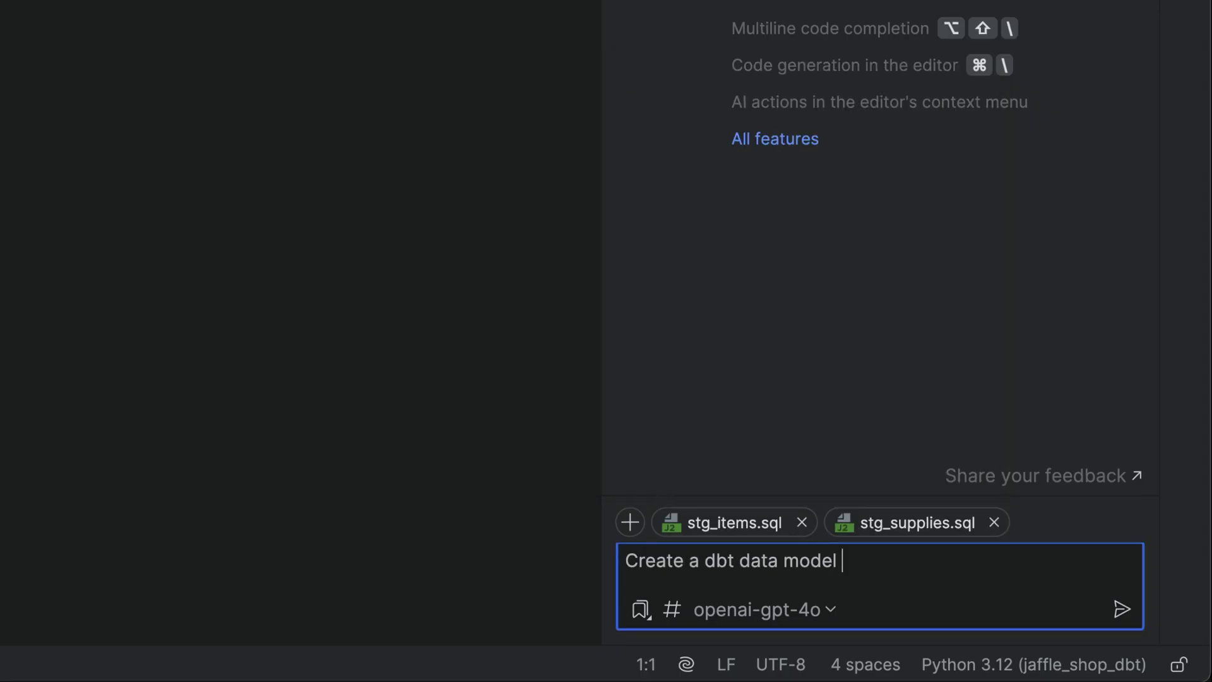
pyautogui.write('references the data models')
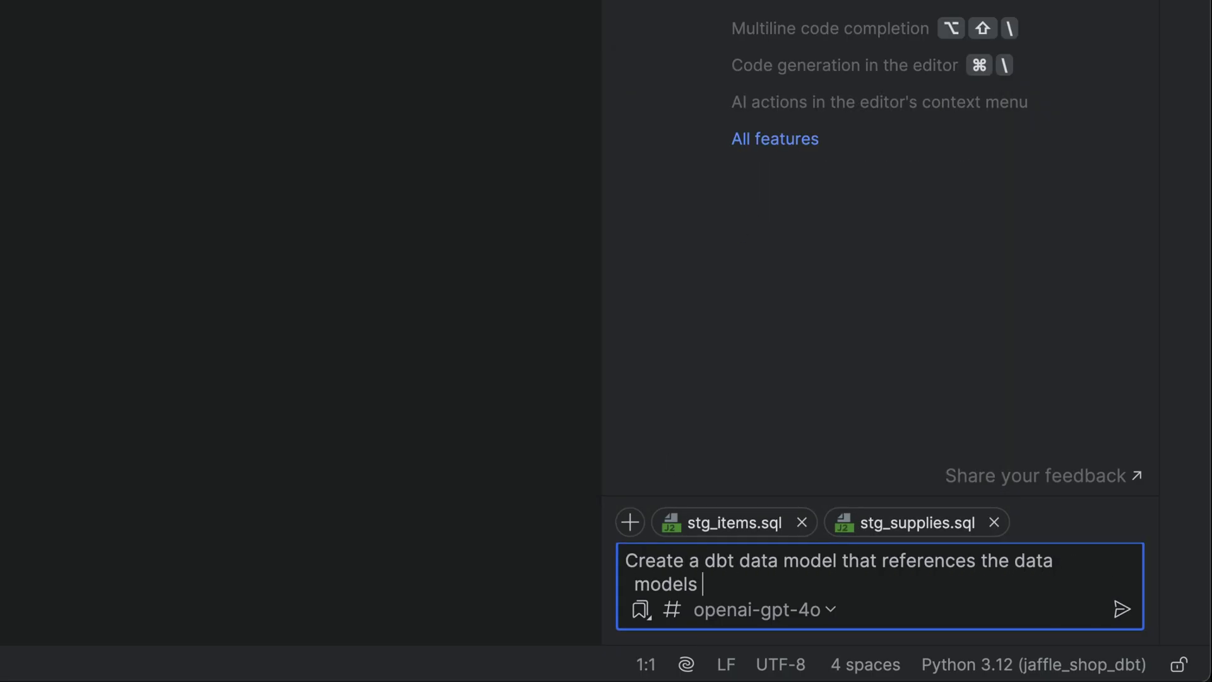
pyautogui.write(' #stg')
pyautogui.press('Return')
pyautogui.write('and #file:stg_su')
pyautogui.press('Return')
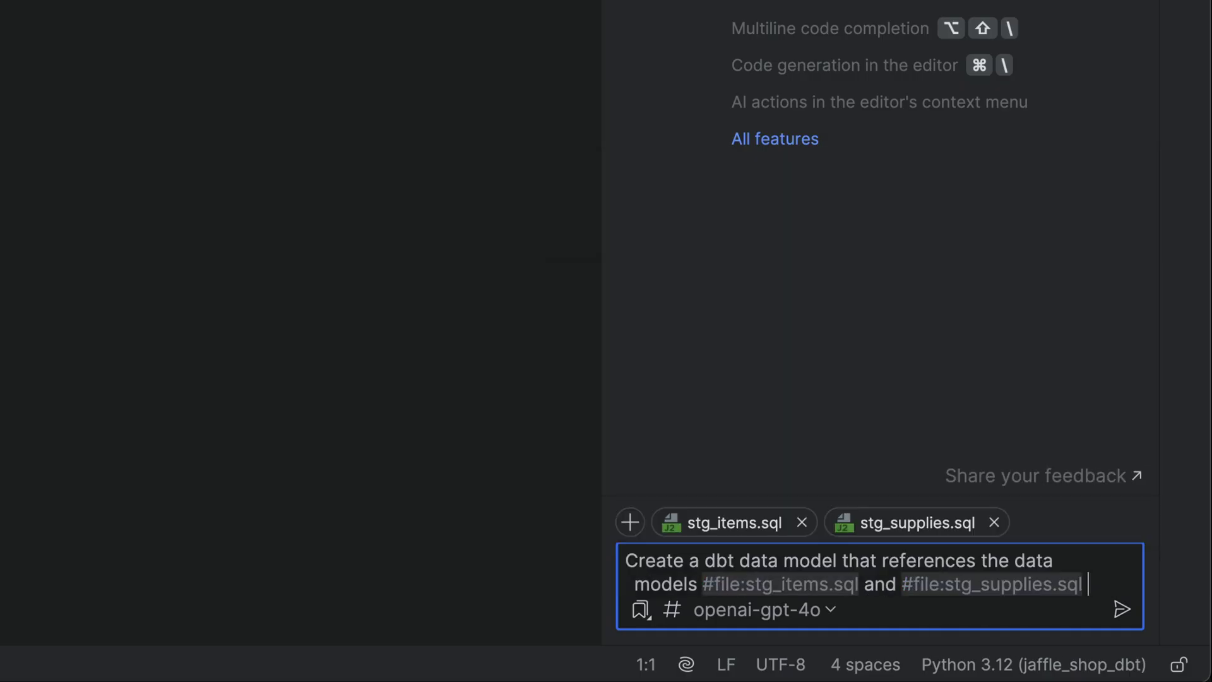
pyautogui.write('enerate a data model ')
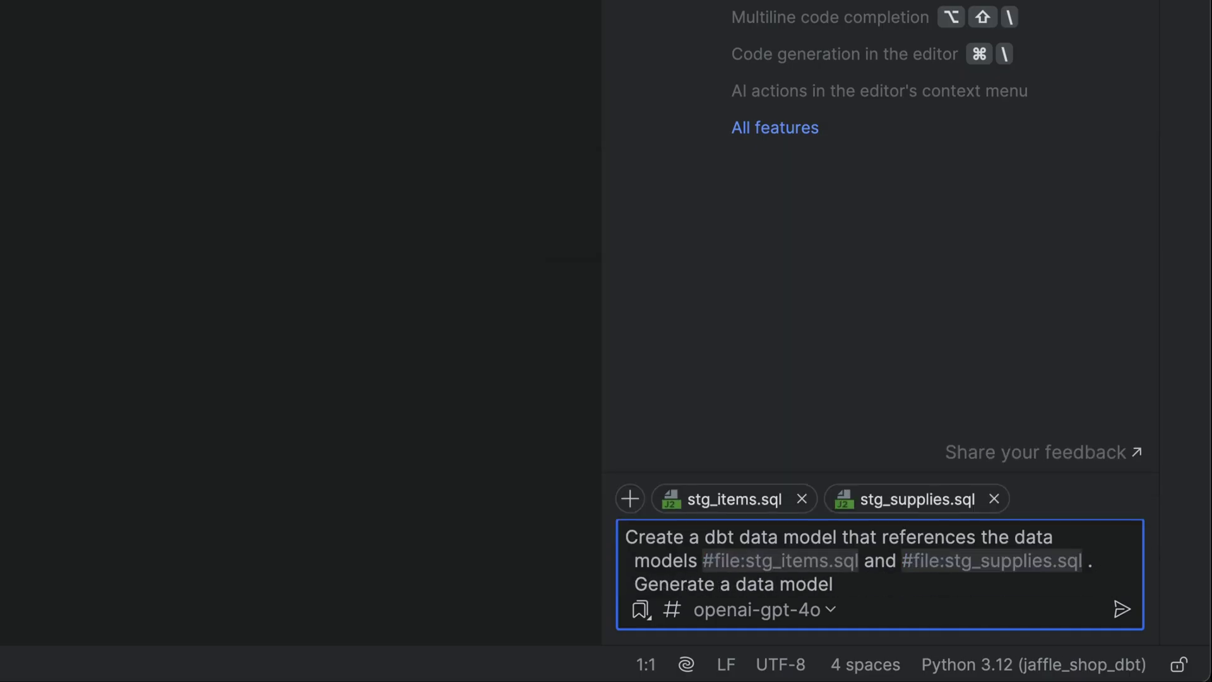
pyautogui.write(' of supplies per')
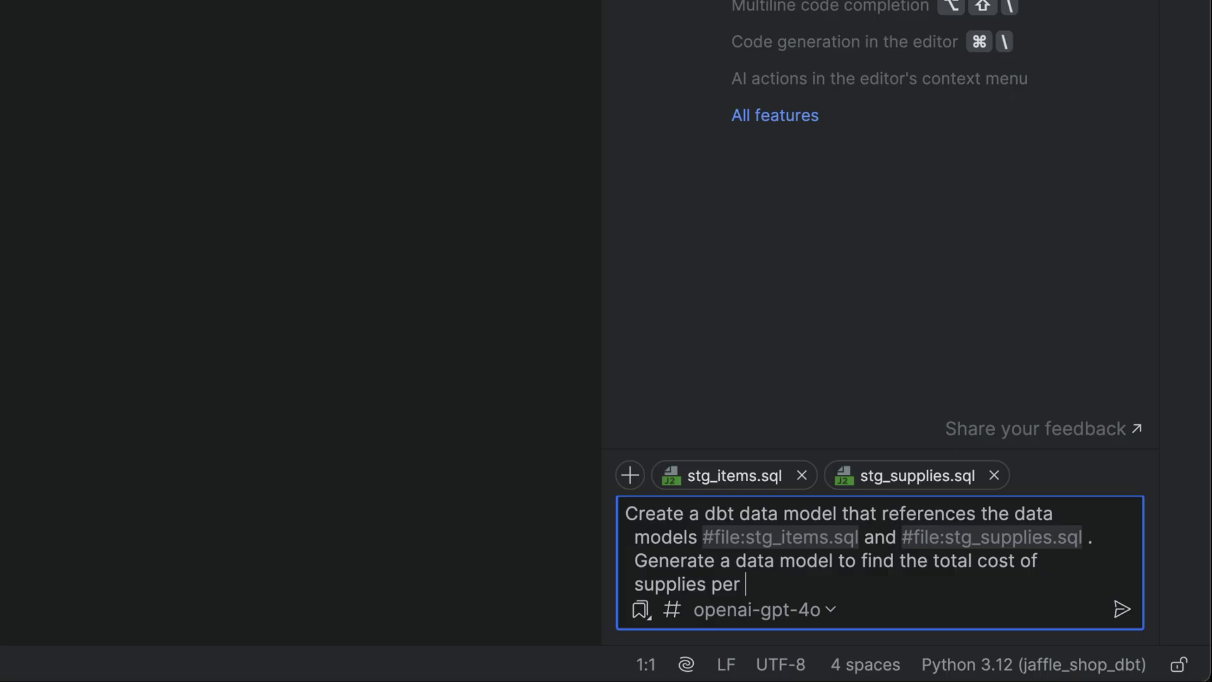
pyautogui.write(' order.')
pyautogui.press('Return')
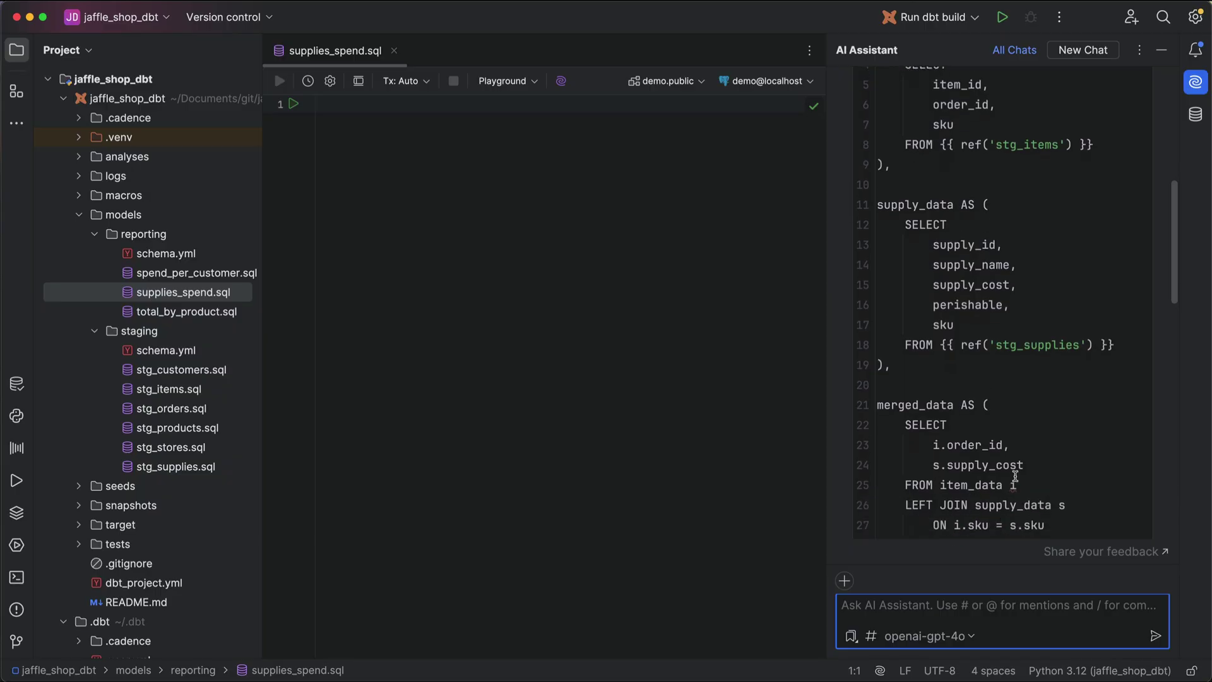
pyautogui.scroll(-2, 1016, 478)
pyautogui.scroll(-3, 1015, 477)
pyautogui.scroll(-1, 1016, 480)
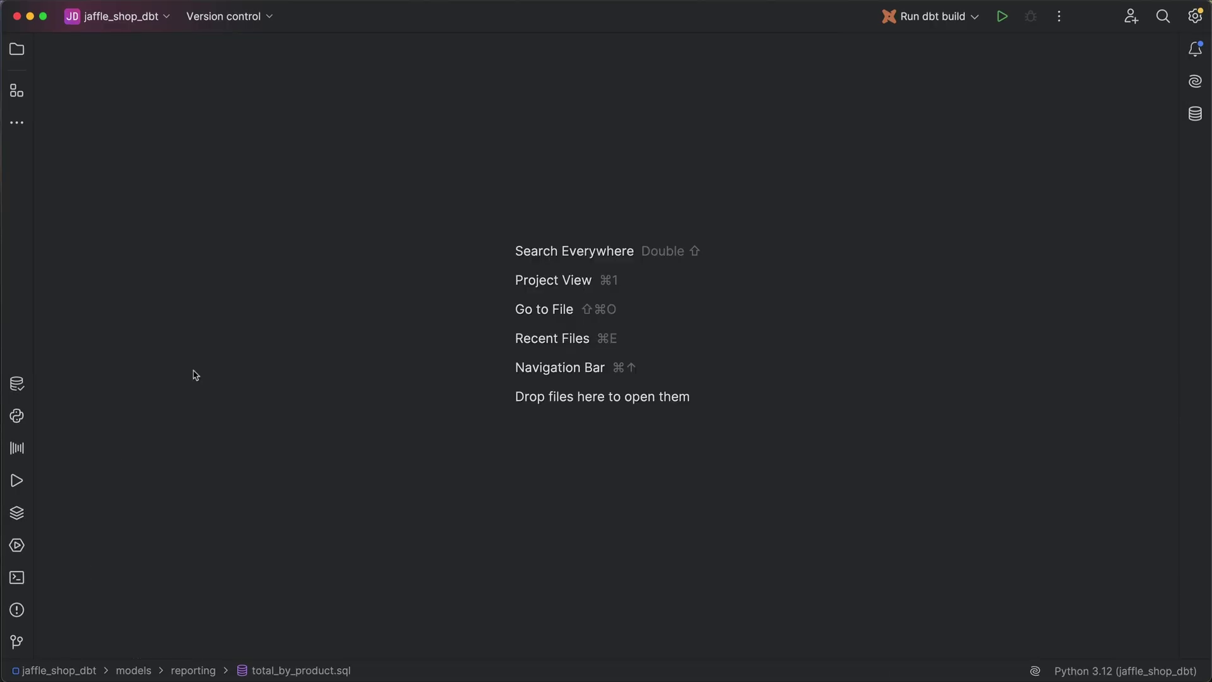
# Browse the Search Everywhere result tabs, then open stg_products.sql from an 'stg_' search.
pyautogui.press('shift')
pyautogui.press('shift')
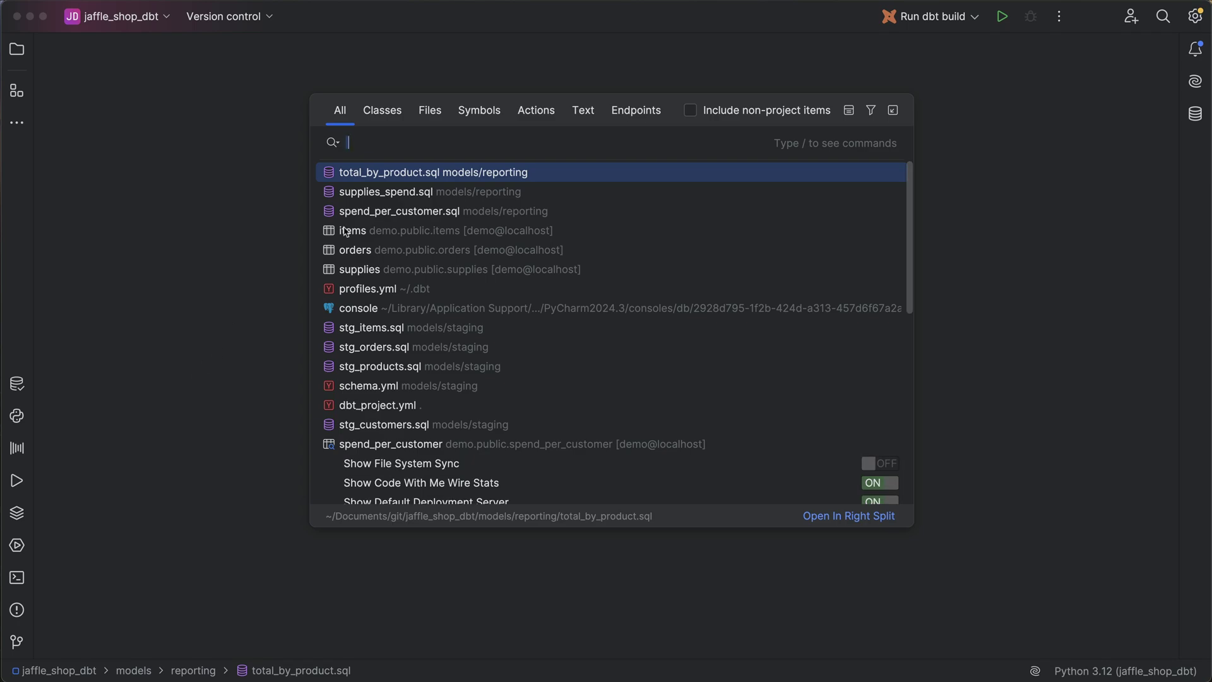
pyautogui.click(382, 109)
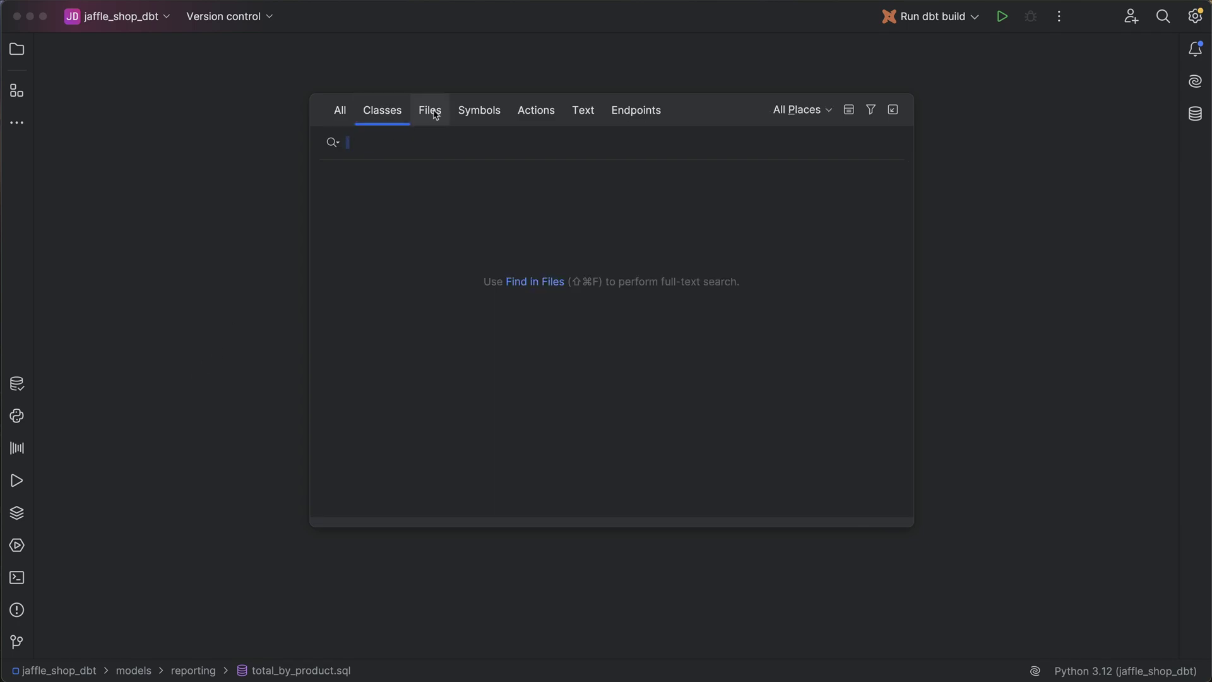
pyautogui.click(435, 115)
pyautogui.click(481, 113)
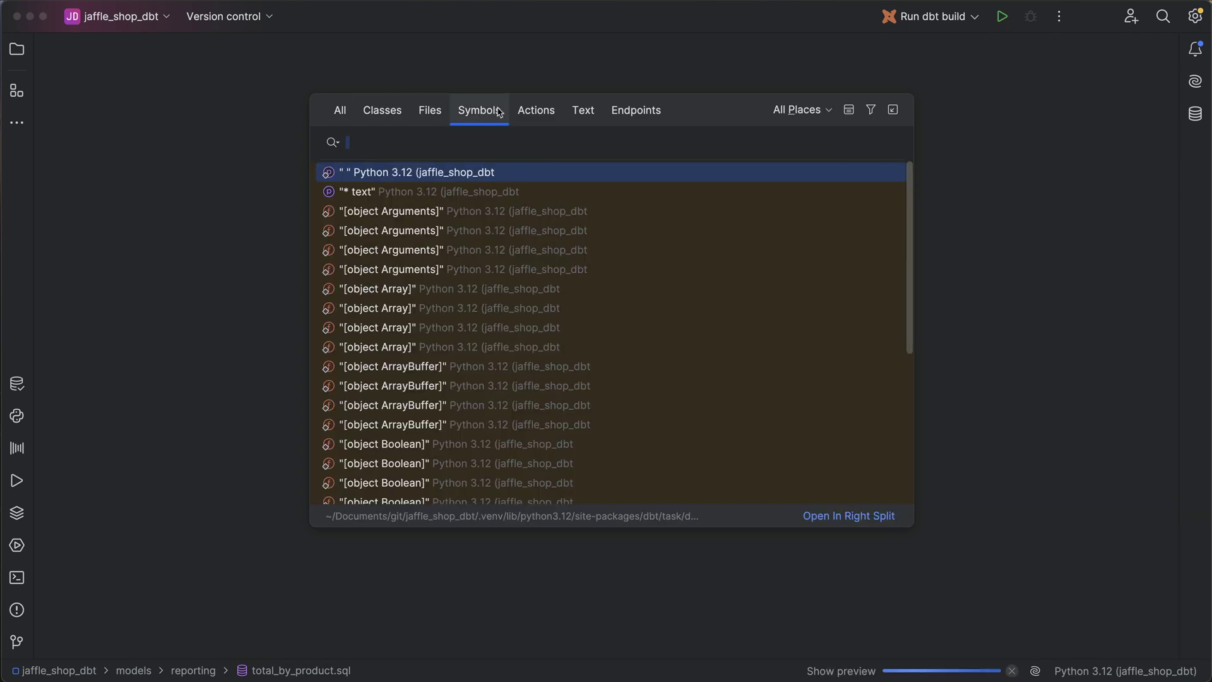
pyautogui.click(534, 112)
pyautogui.click(584, 113)
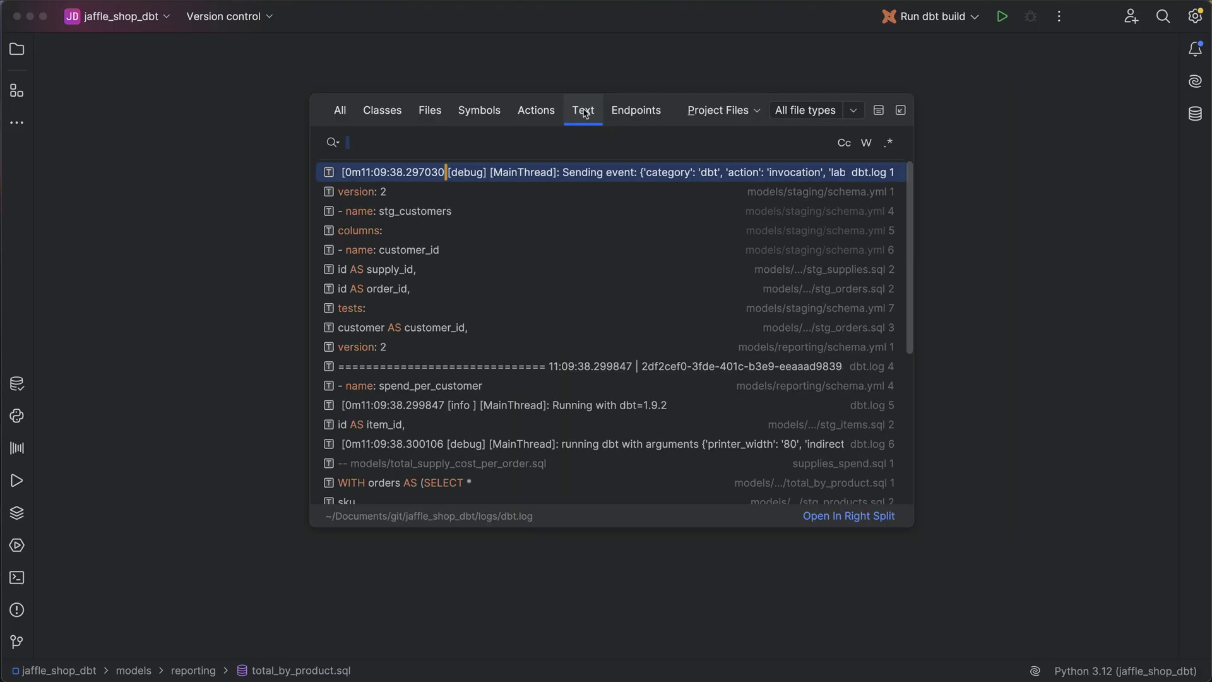
pyautogui.click(632, 113)
pyautogui.click(340, 111)
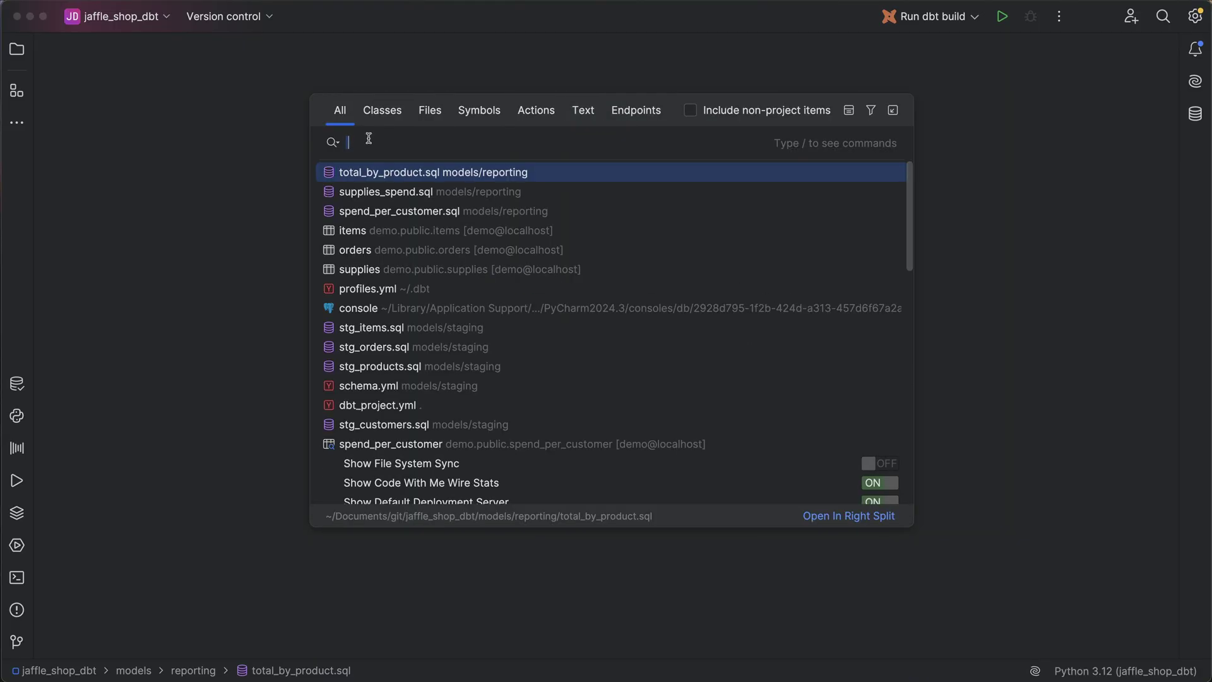
pyautogui.write('stg_')
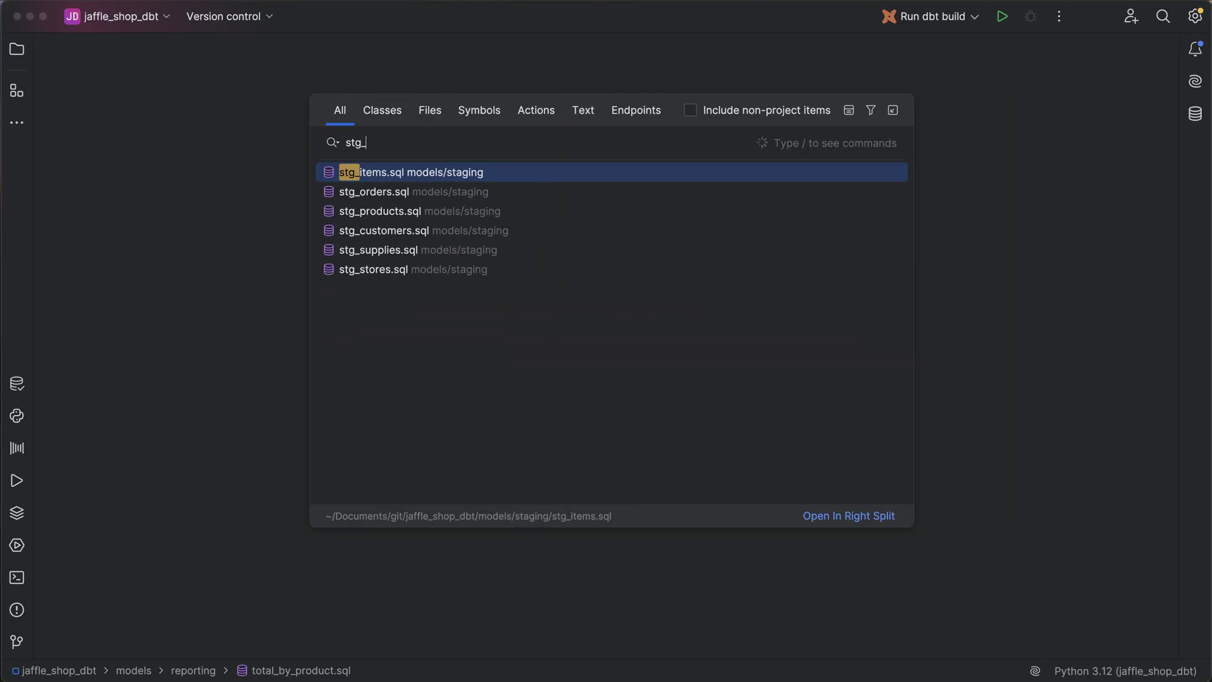
pyautogui.click(379, 211)
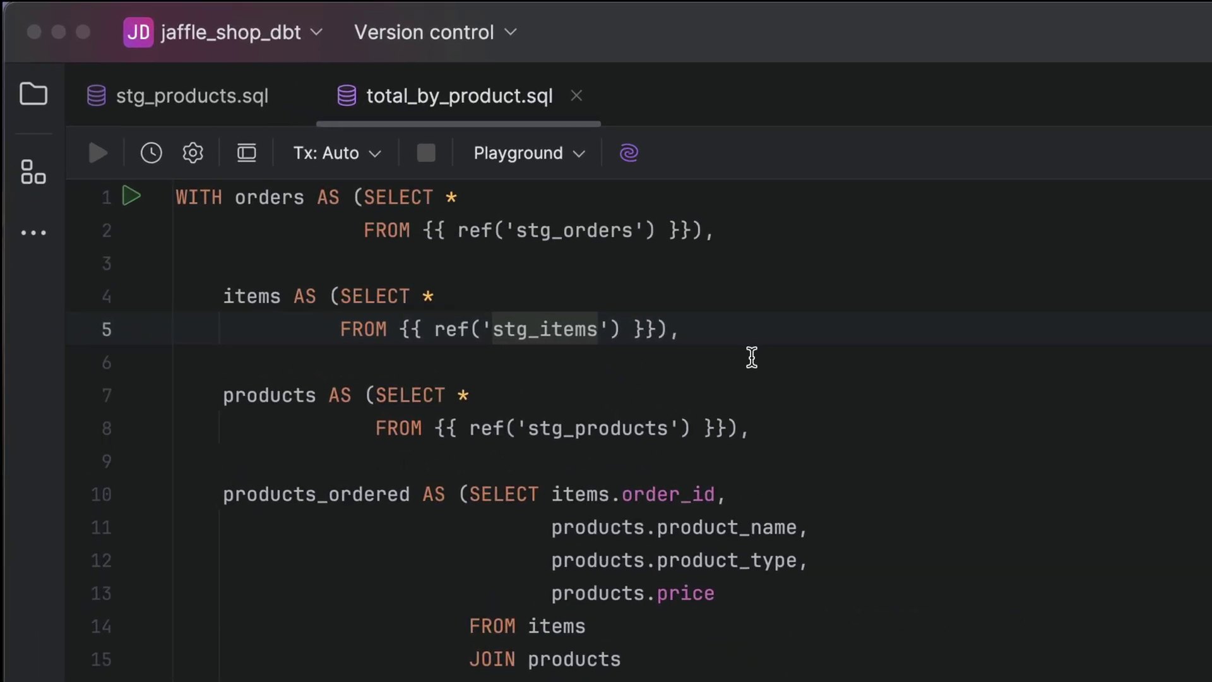
# Find the usages of stg_items and open stg_items.sql from the Find results.
pyautogui.click(555, 329)
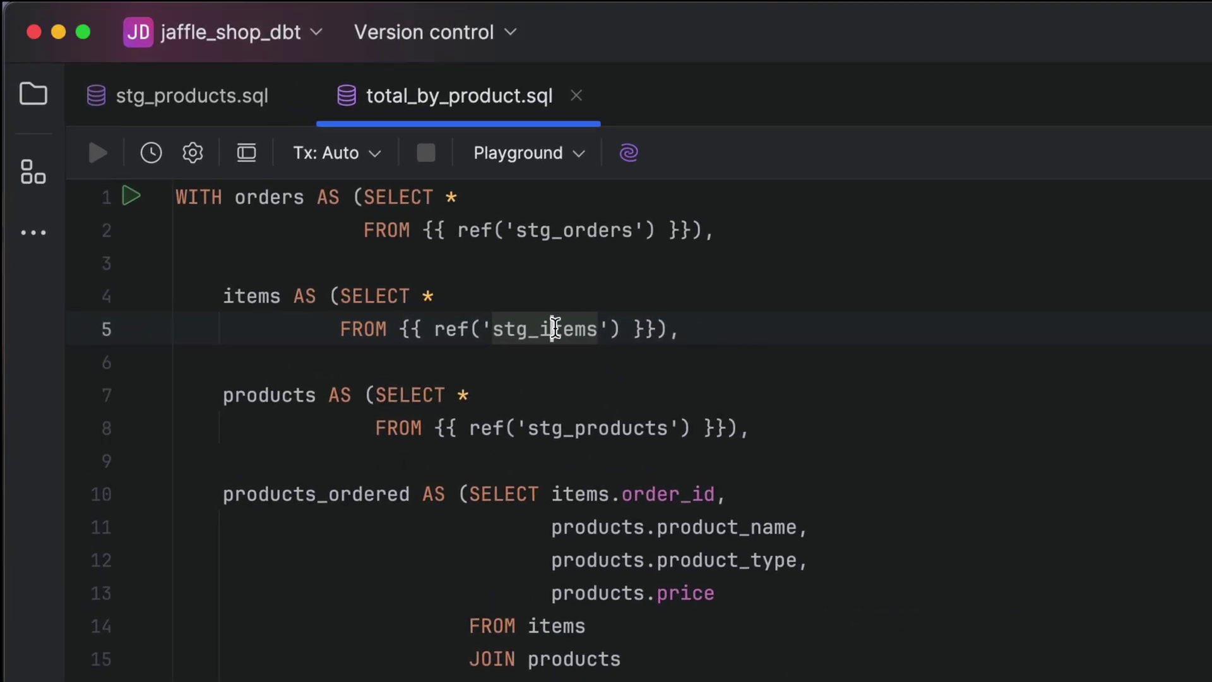
pyautogui.rightClick(555, 329)
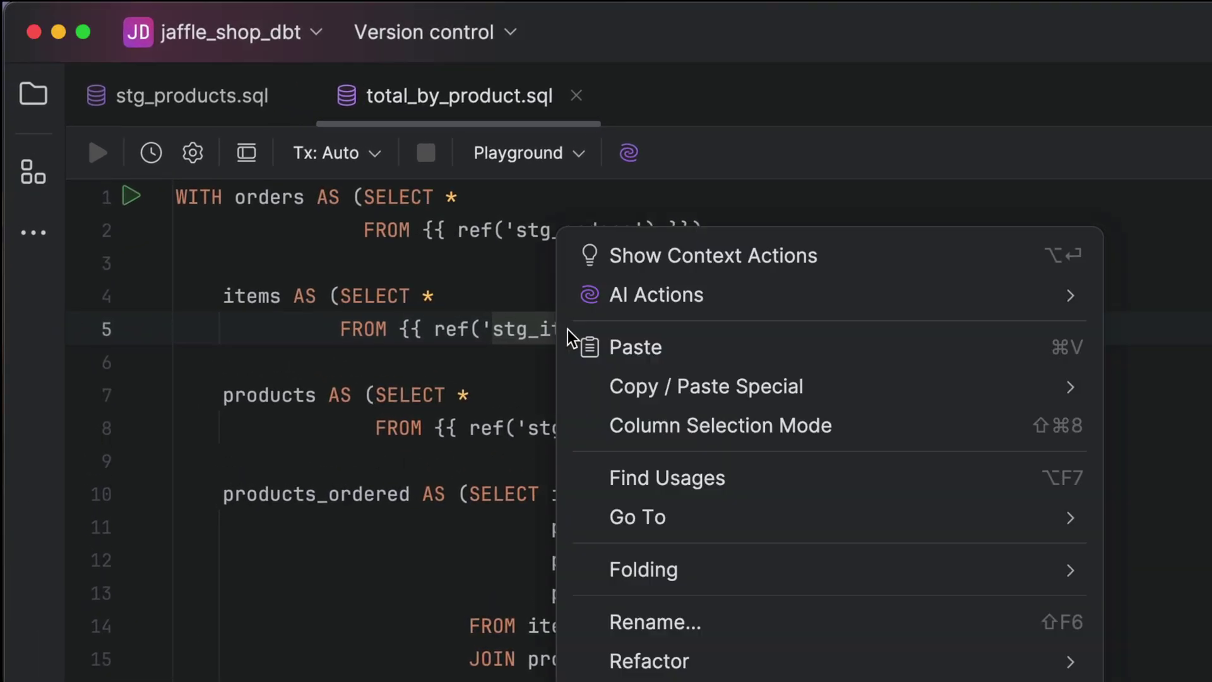
pyautogui.click(767, 476)
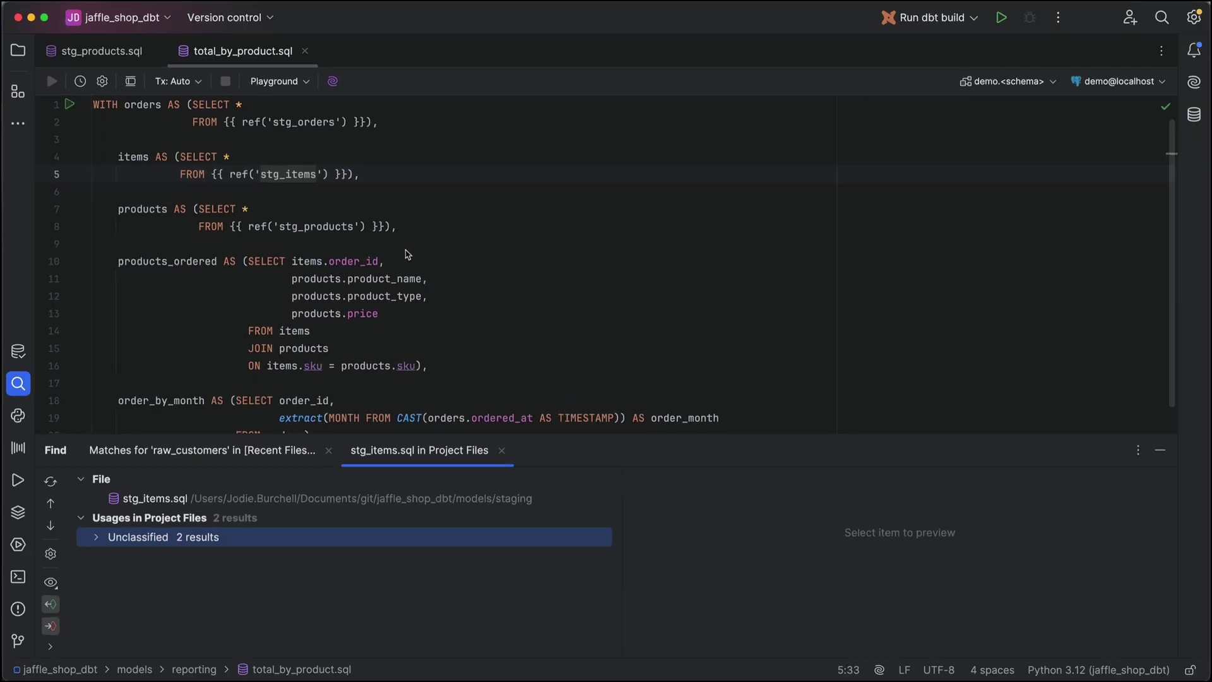
pyautogui.doubleClick(235, 498)
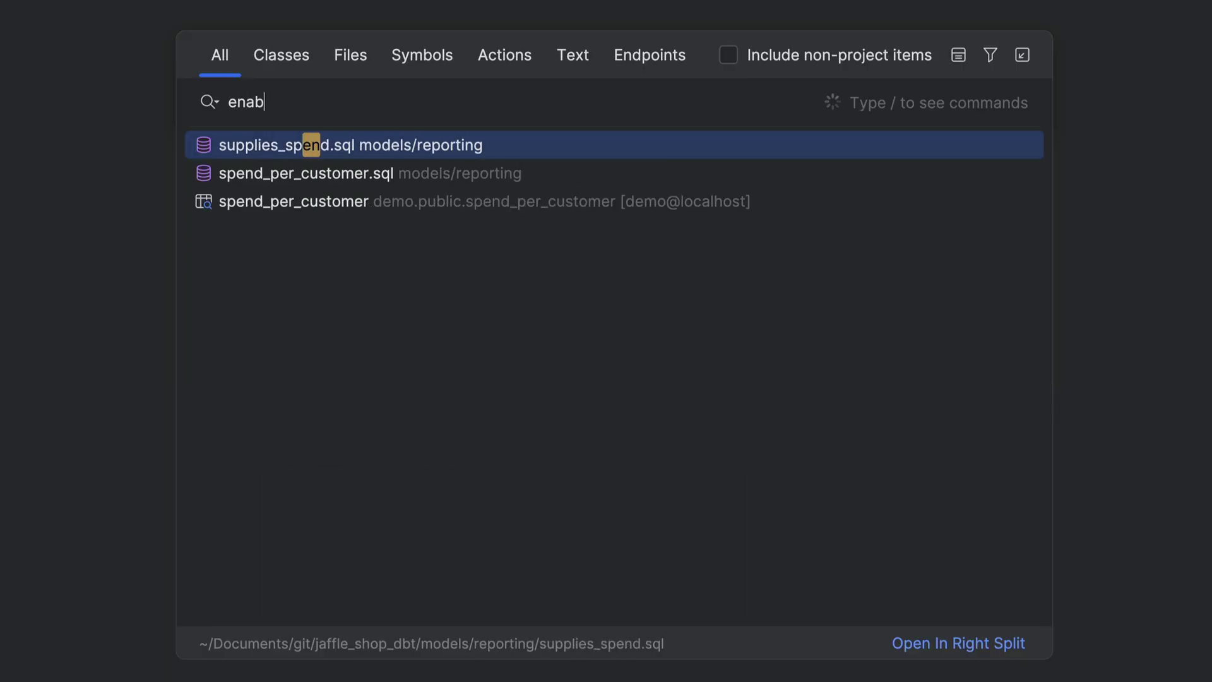
pyautogui.write('le')
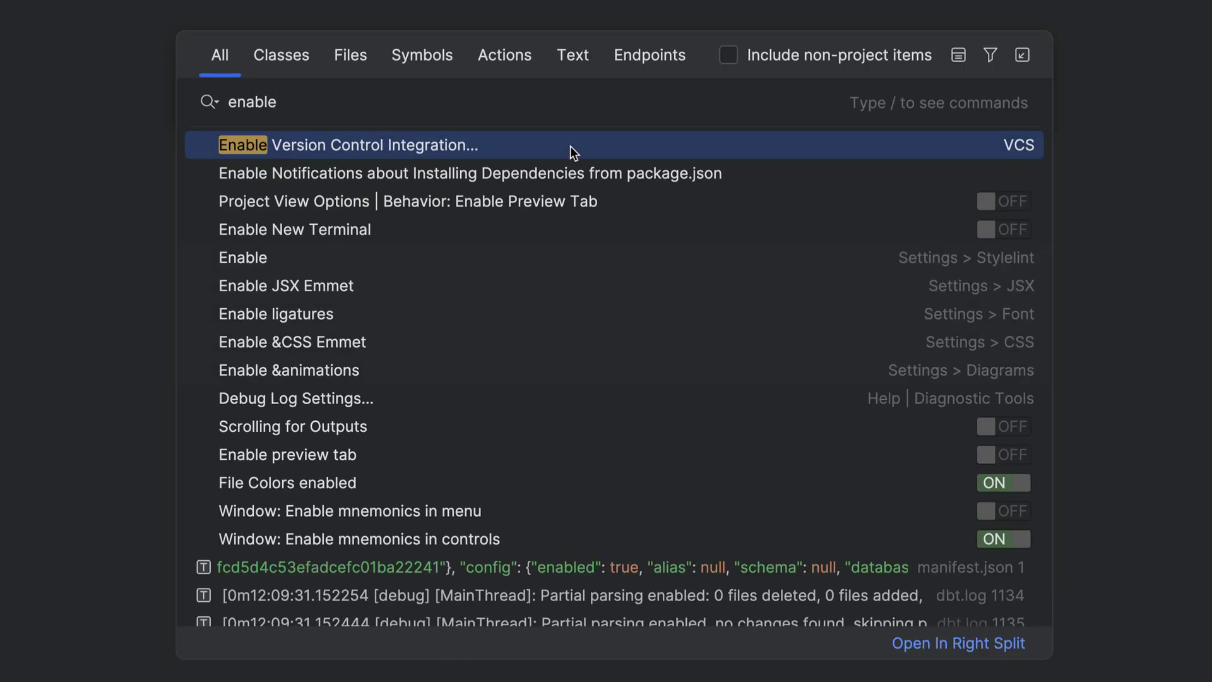
# Enable Git version control integration for jaffle_shop_dbt.
pyautogui.click(571, 148)
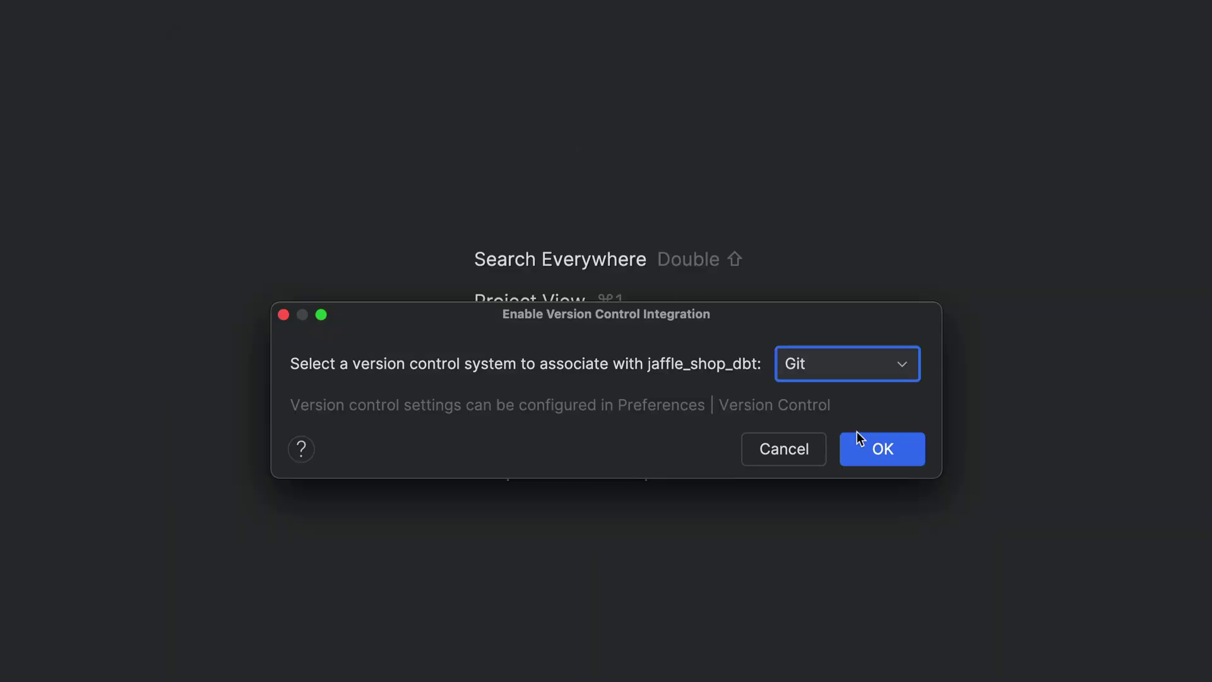
pyautogui.click(874, 447)
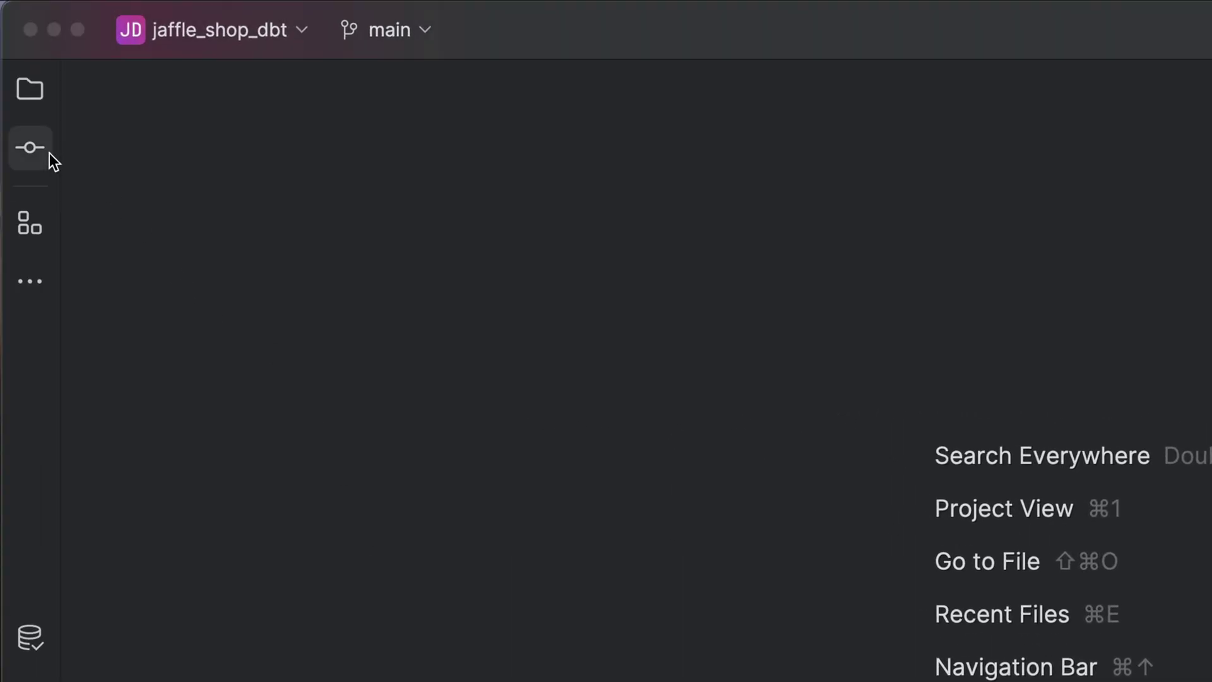
# Include the unversioned supplies_spend.sql file in the commit.
pyautogui.click(45, 154)
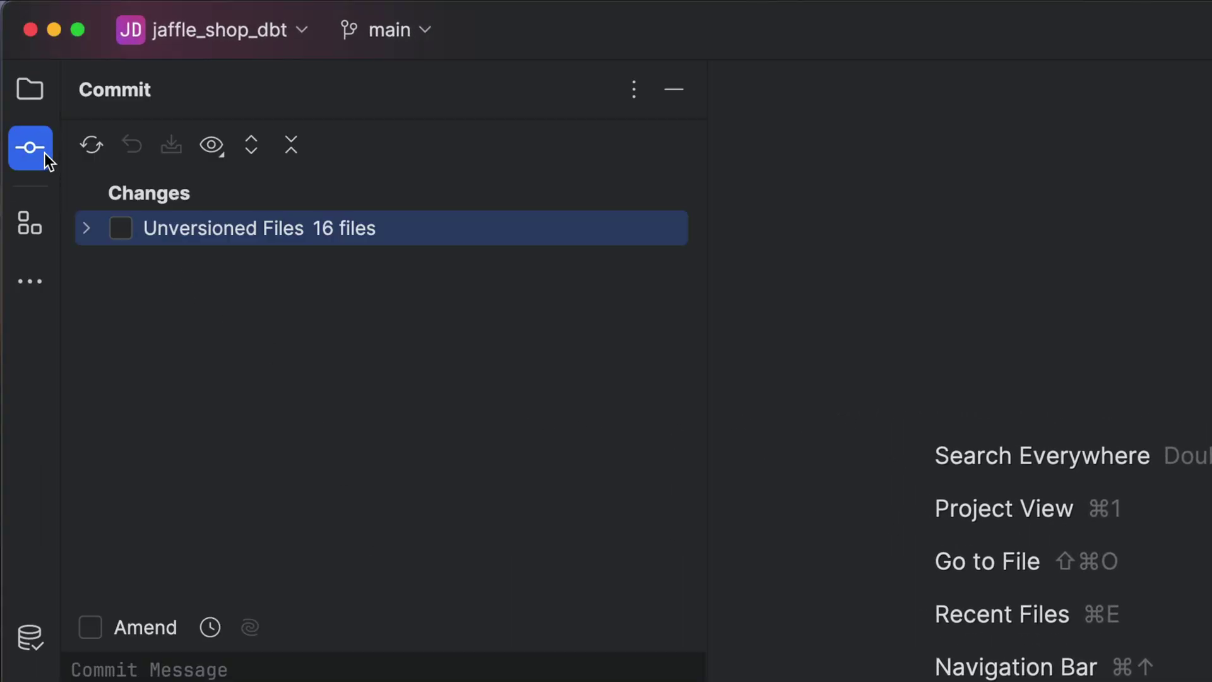
pyautogui.click(83, 228)
pyautogui.scroll(-2, 203, 353)
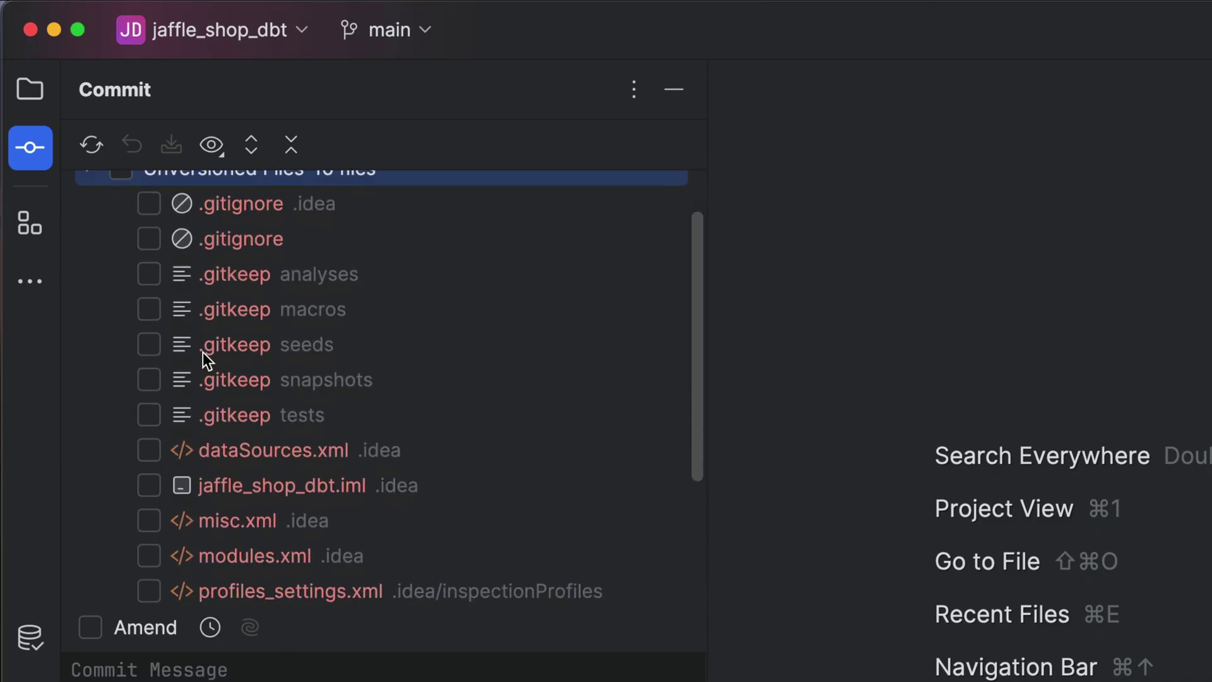
pyautogui.scroll(-3, 203, 353)
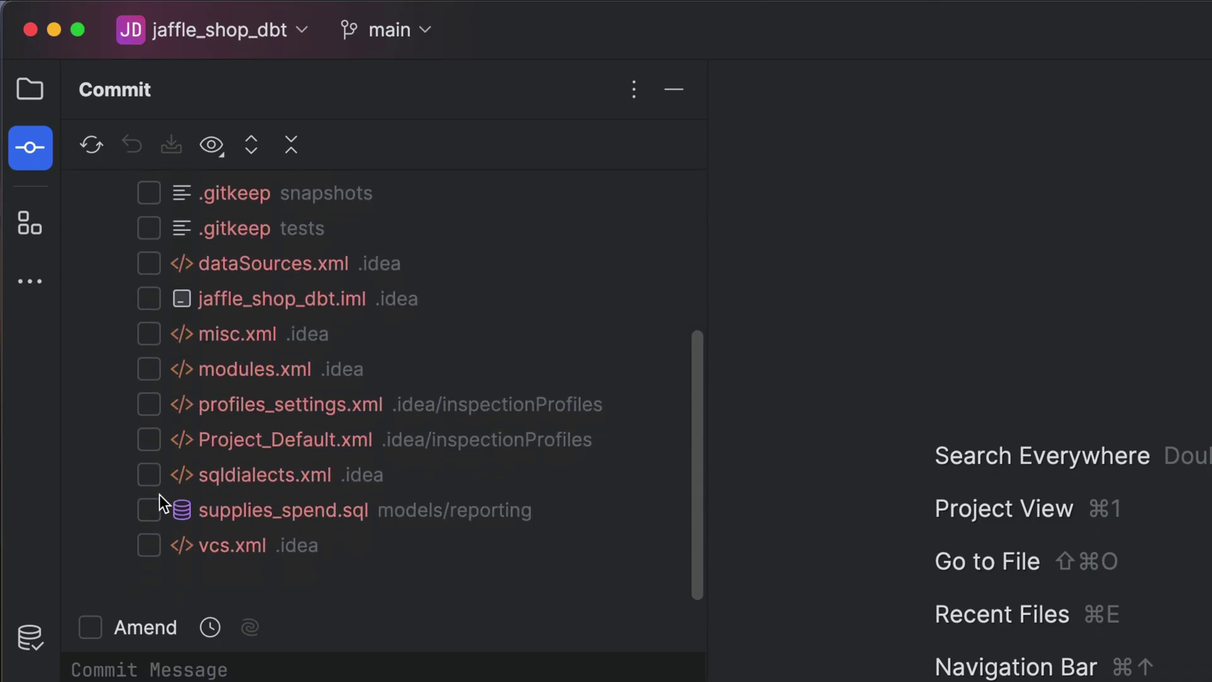
pyautogui.click(146, 511)
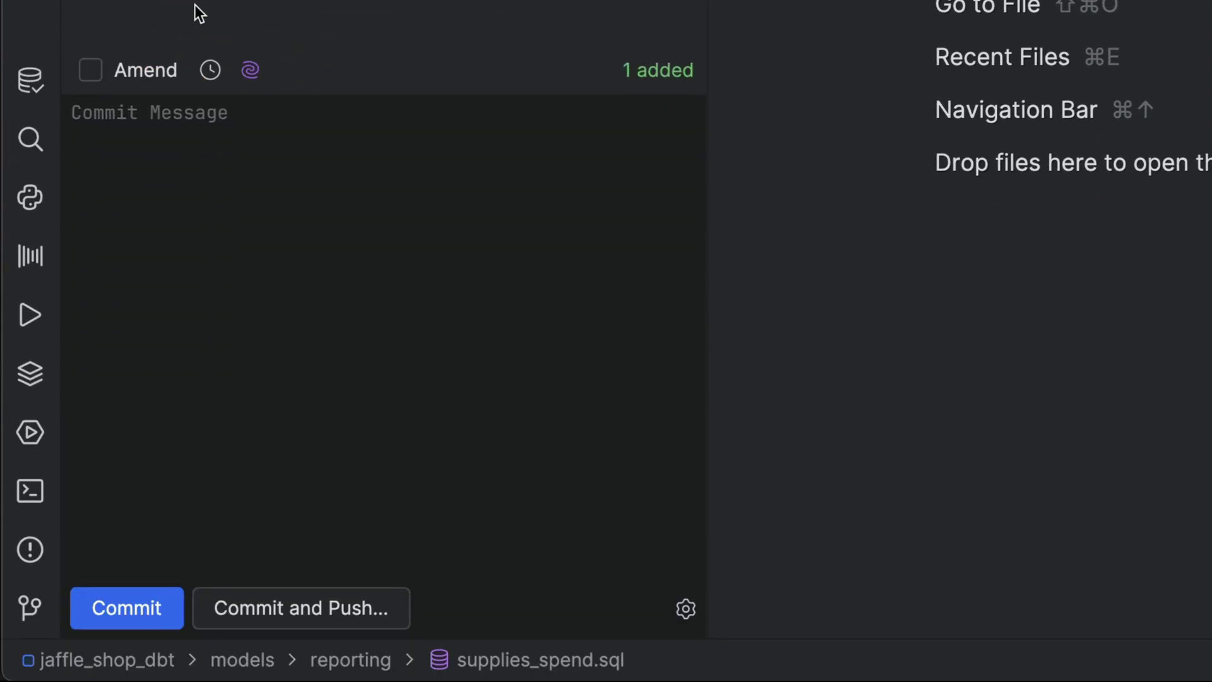
# Commit it with a trimmed AI-drafted message: 'Add data model to calculate total supply cost per order'.
pyautogui.click(248, 74)
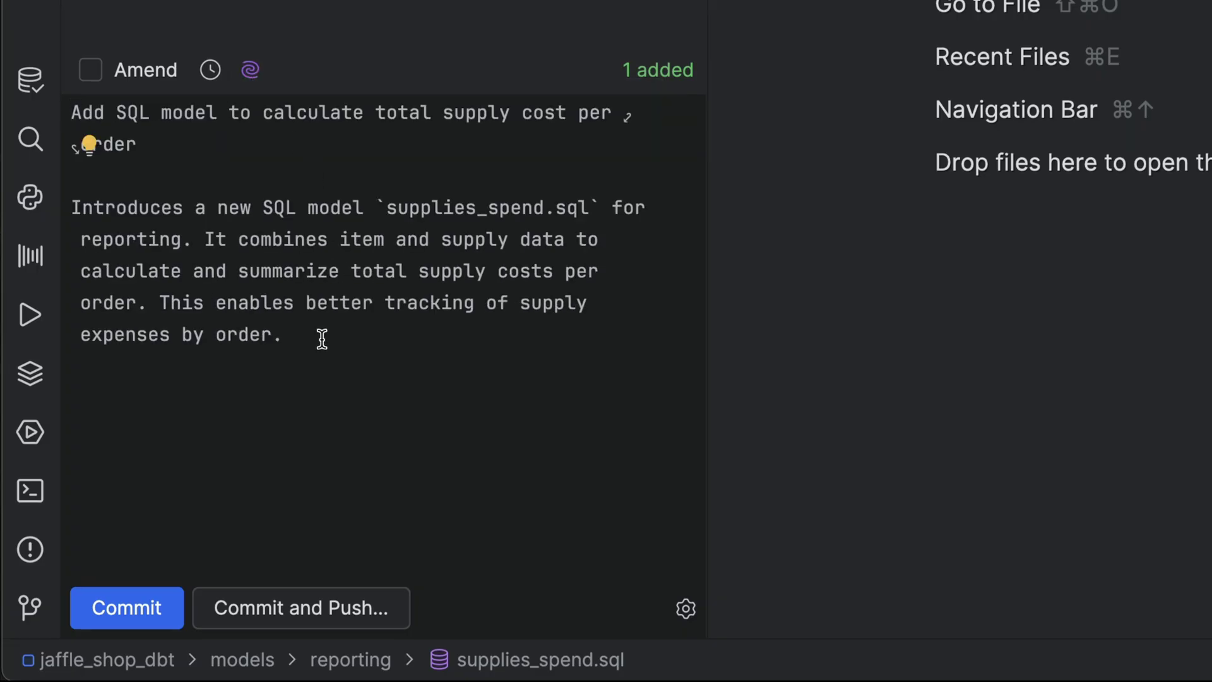
pyautogui.moveTo(322, 338); pyautogui.dragTo(84, 208)
pyautogui.press('BackSpace')
pyautogui.doubleClick(155, 120)
pyautogui.write('data')
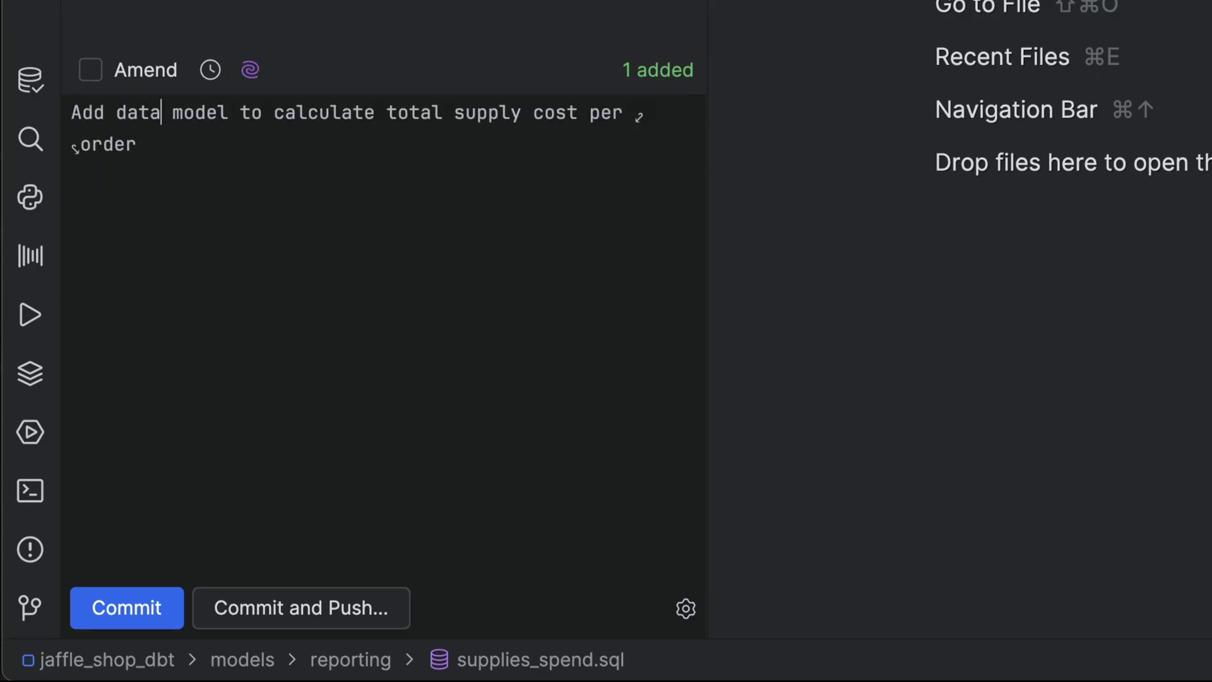
pyautogui.click(129, 599)
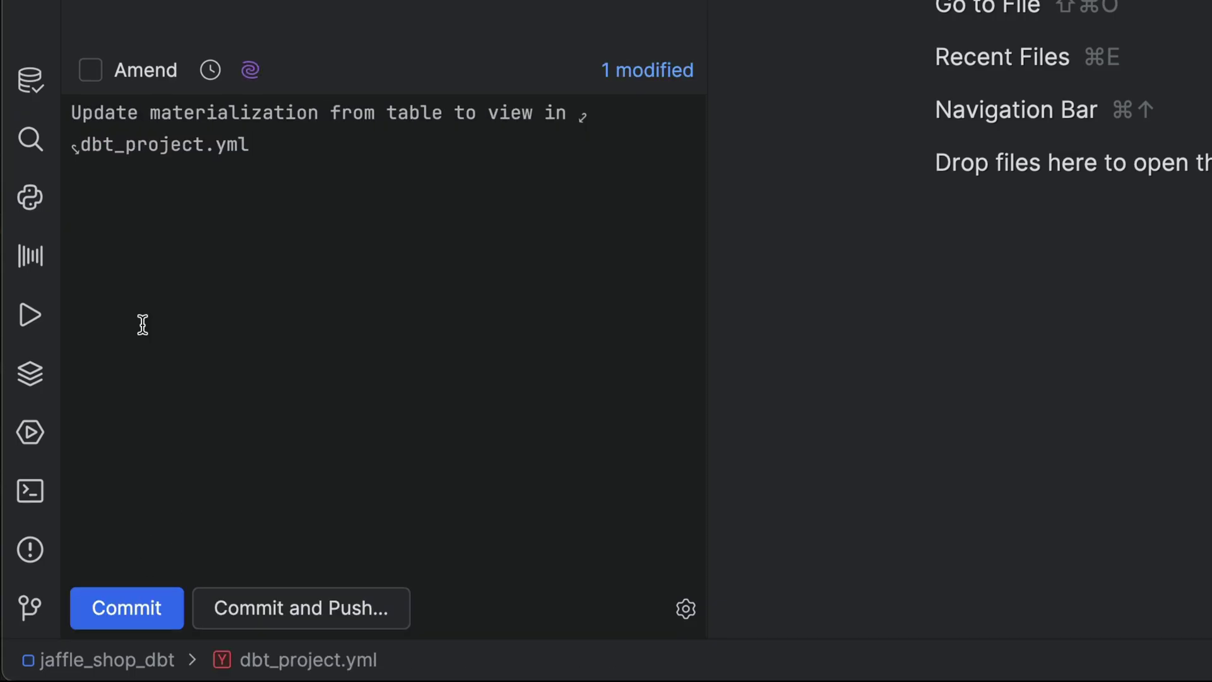
# Commit the dbt_project.yml change and define an 'origin' remote for the jaffle-shop GitHub repo.
pyautogui.click(311, 611)
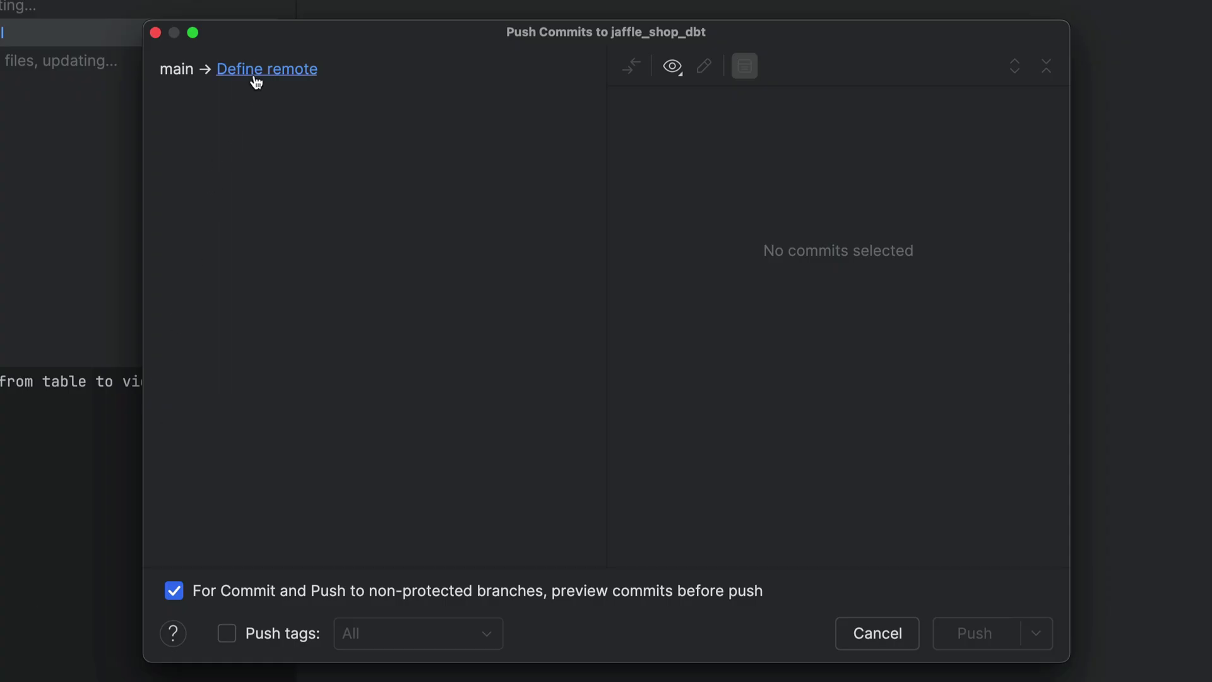
pyautogui.click(254, 71)
pyautogui.write('git@github.com:t-redactyl/jaffle-shop.git')
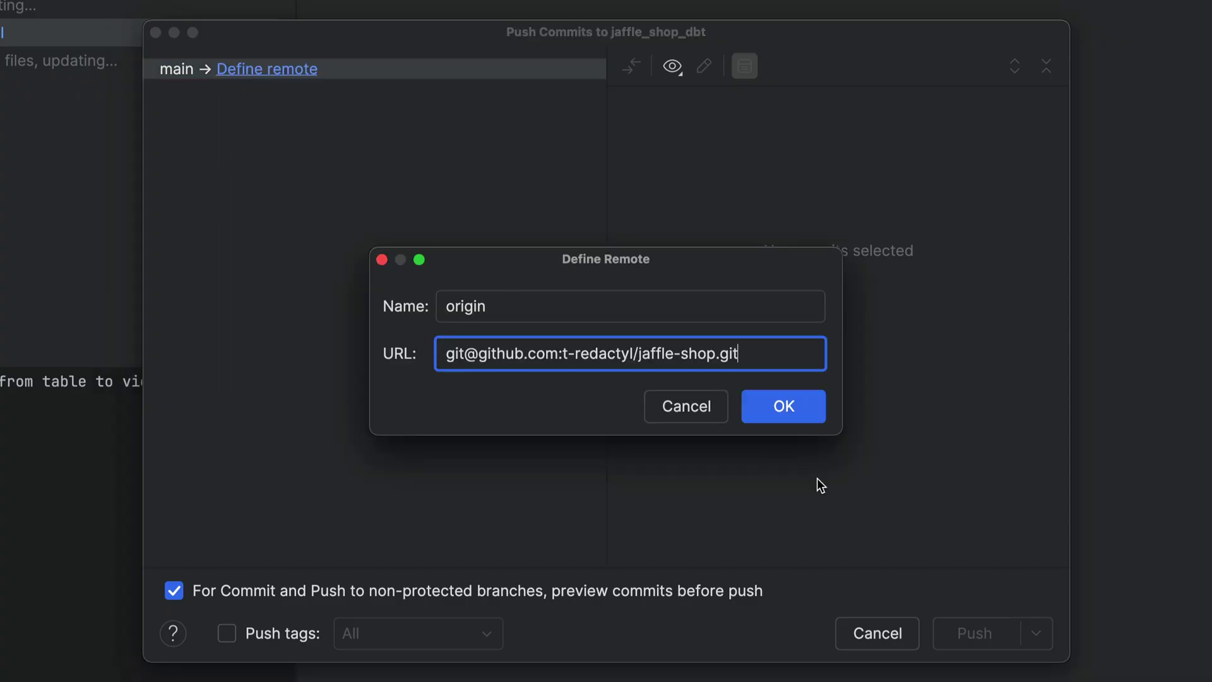
pyautogui.click(796, 406)
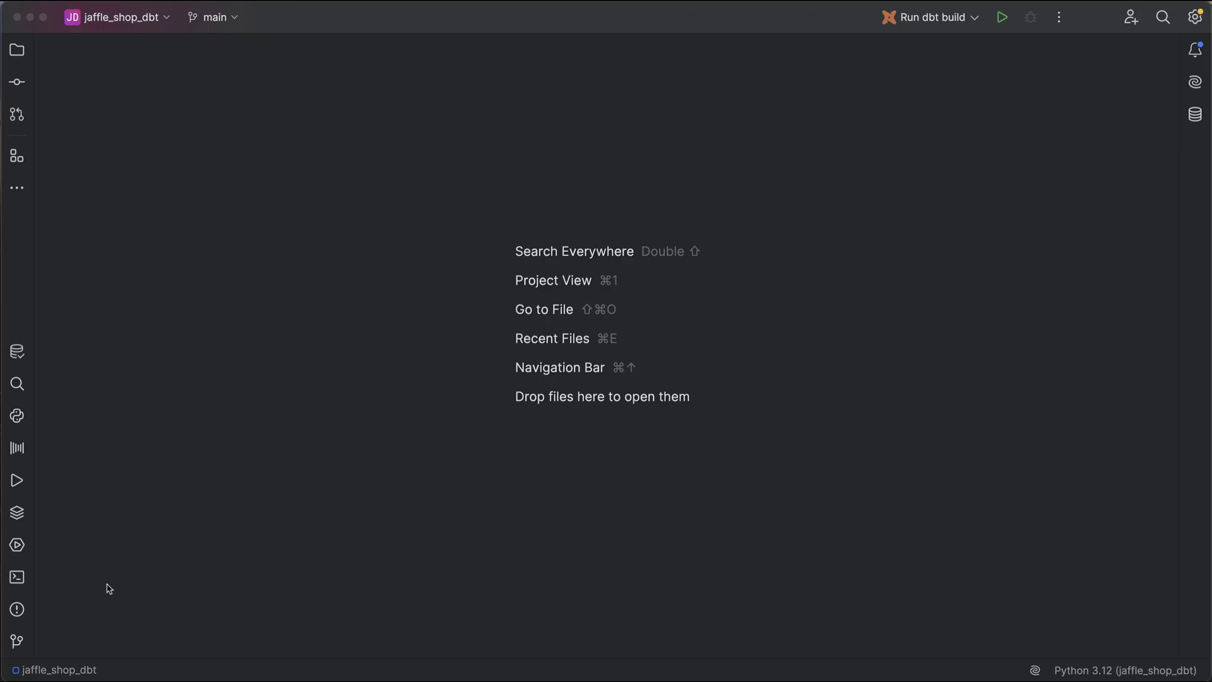
# Inspect the Created README, Add data model and Update materialization commits in the Git log.
pyautogui.click(19, 644)
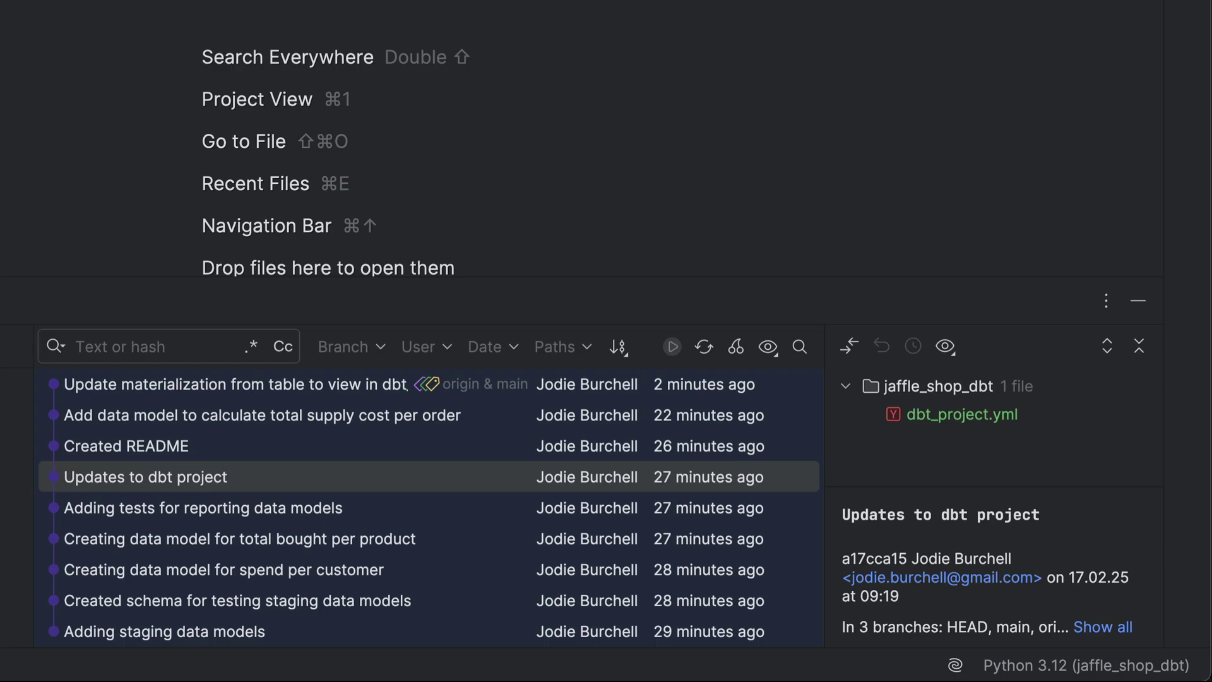
pyautogui.click(106, 452)
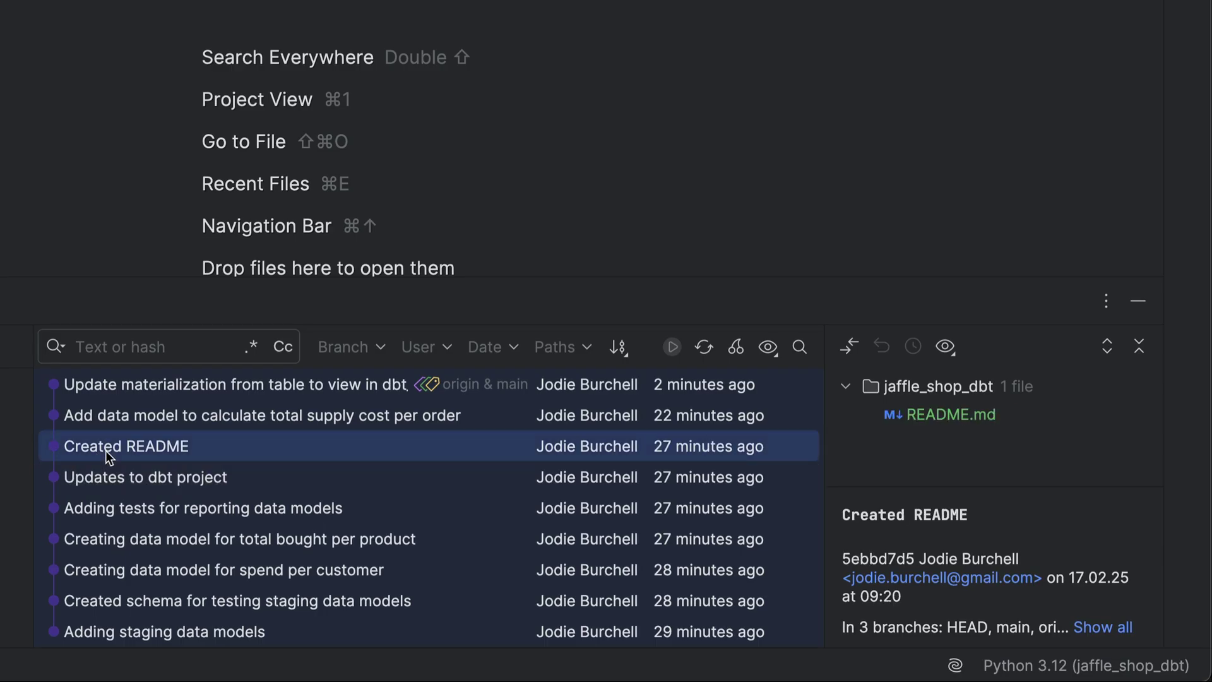
pyautogui.click(126, 426)
pyautogui.click(143, 385)
pyautogui.rightClick(143, 384)
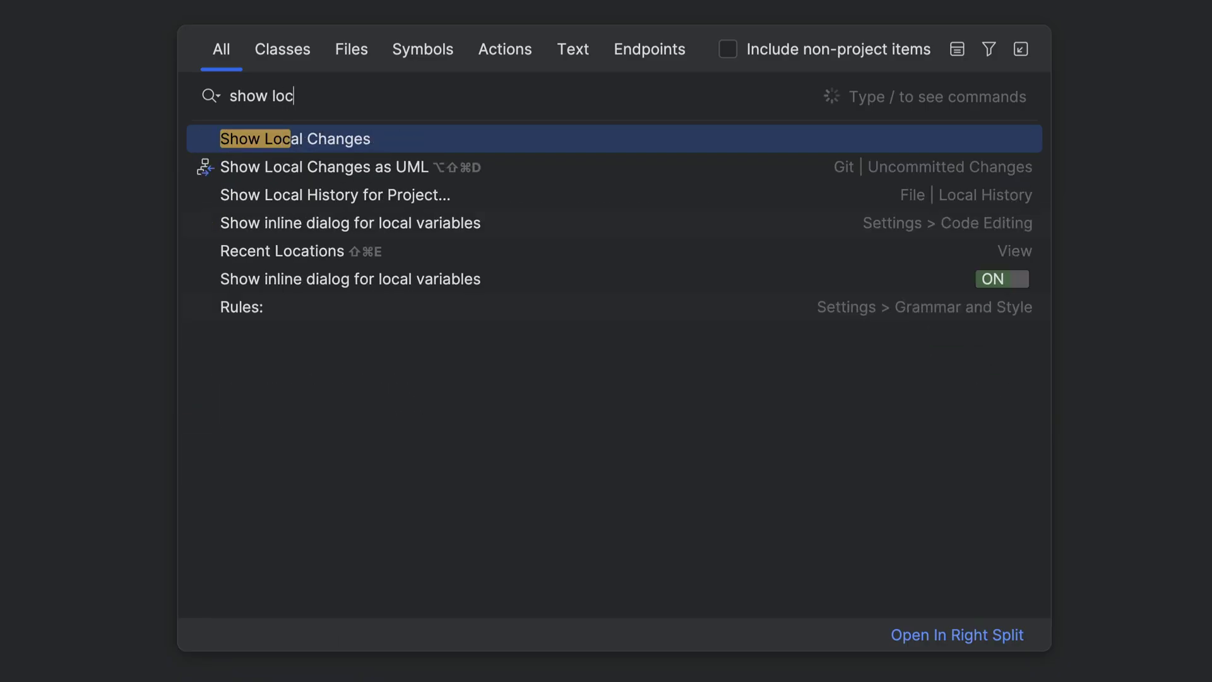
# Diff the 15:10 supplies_spend.sql revision against the current file in project Local History.
pyautogui.click(454, 195)
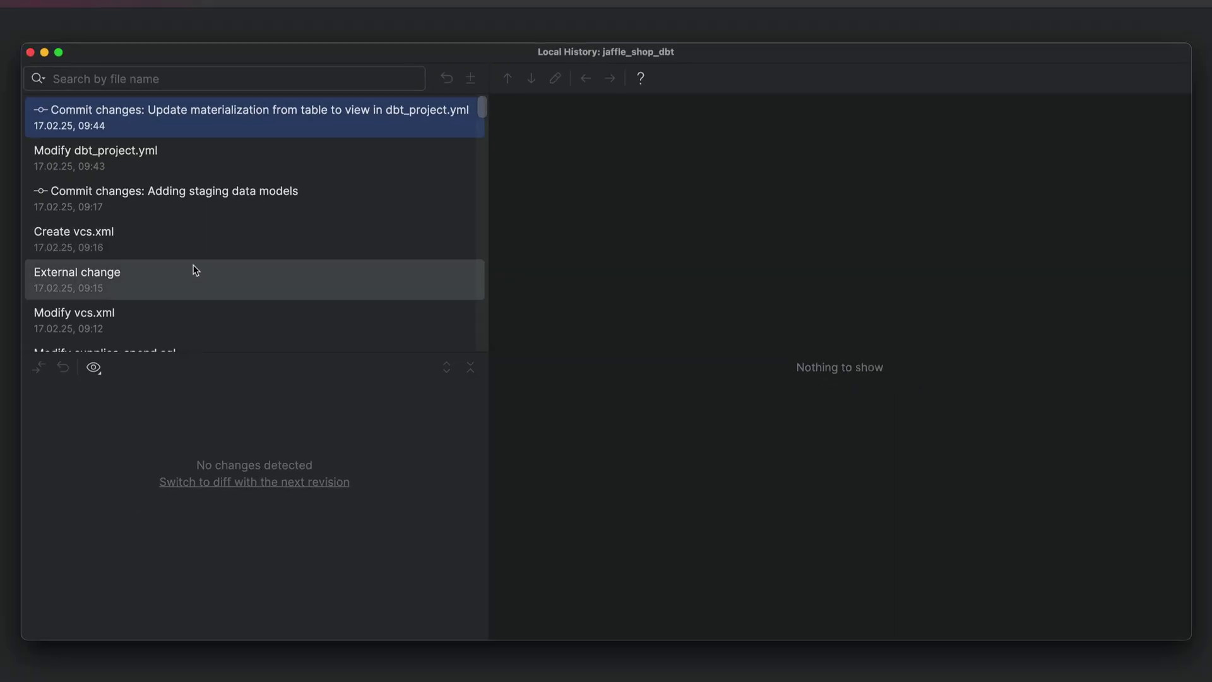
pyautogui.scroll(-2, 194, 269)
pyautogui.scroll(-1, 193, 270)
pyautogui.scroll(-2, 193, 270)
pyautogui.scroll(-1, 194, 270)
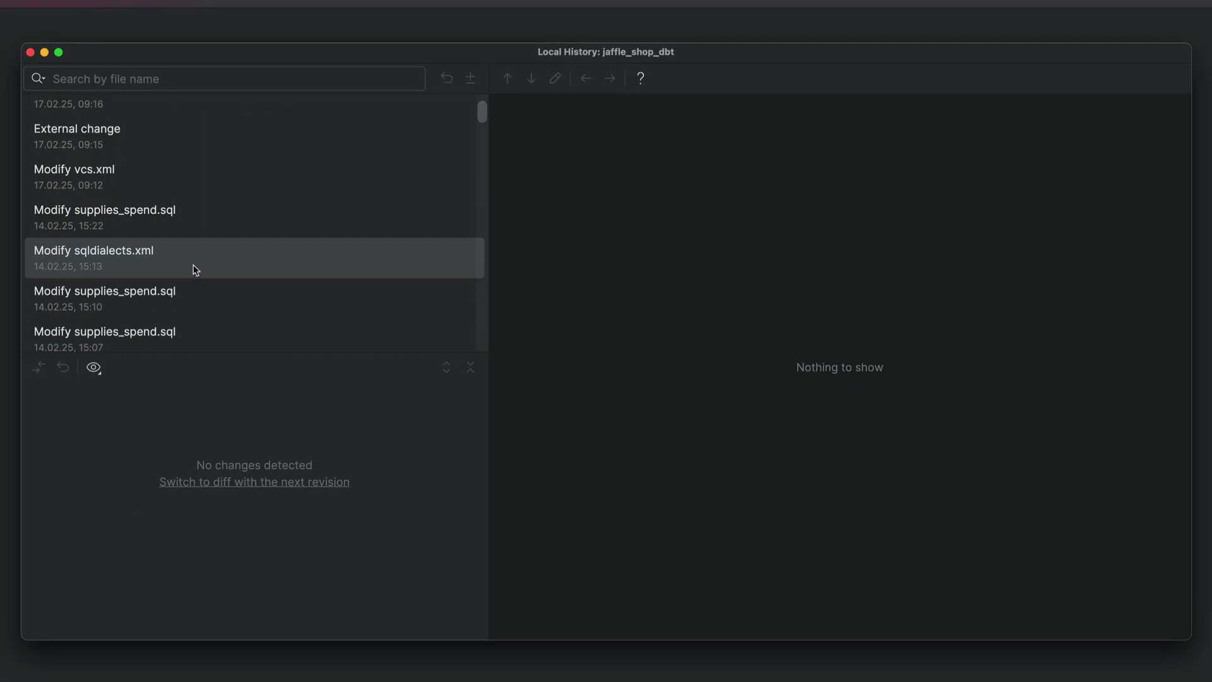
pyautogui.scroll(-1, 193, 270)
pyautogui.click(179, 272)
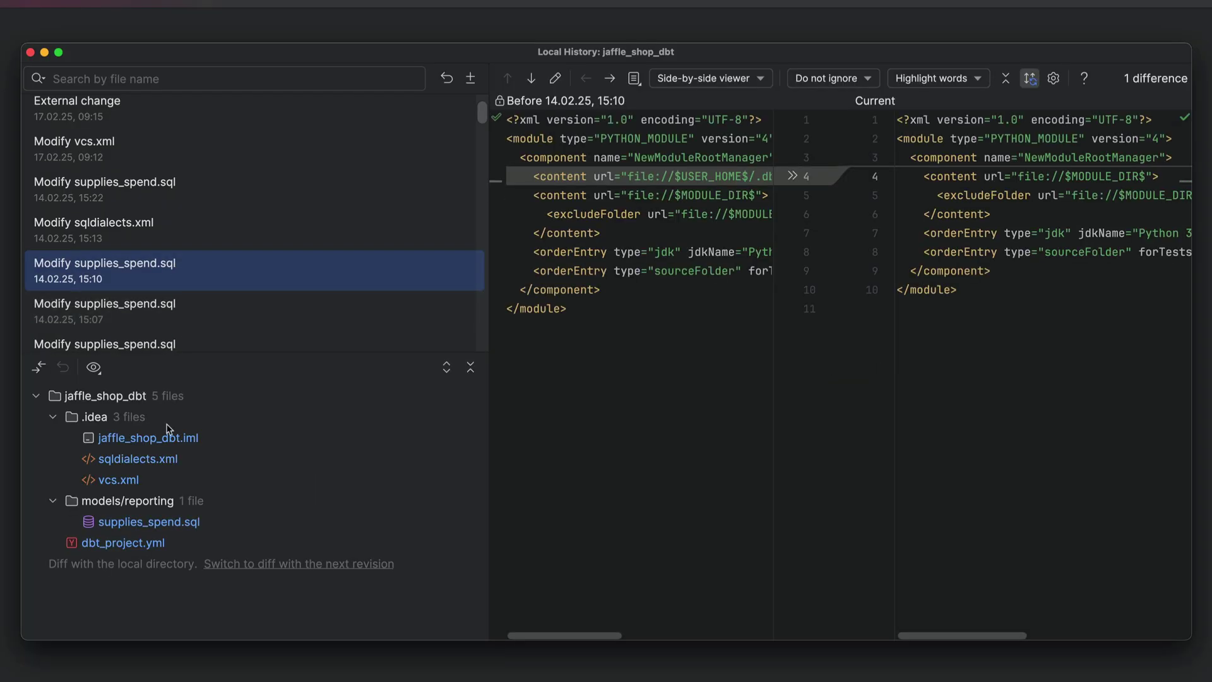
pyautogui.click(175, 527)
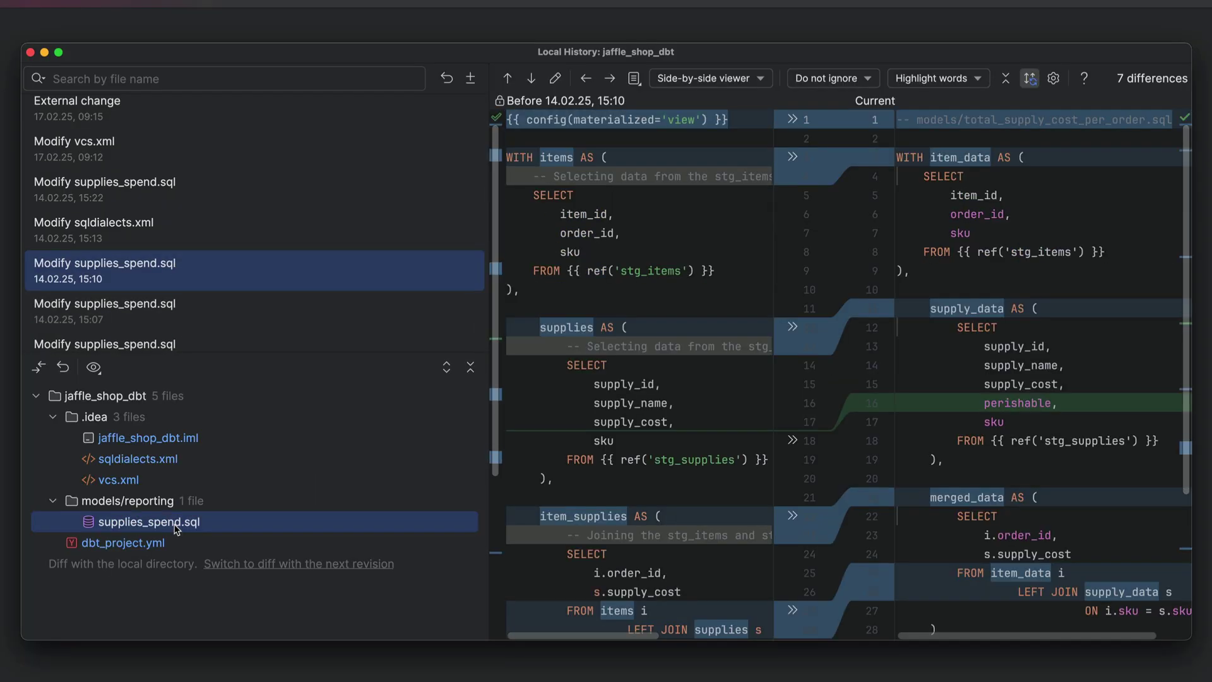
pyautogui.scroll(-3, 927, 388)
pyautogui.scroll(-4, 929, 388)
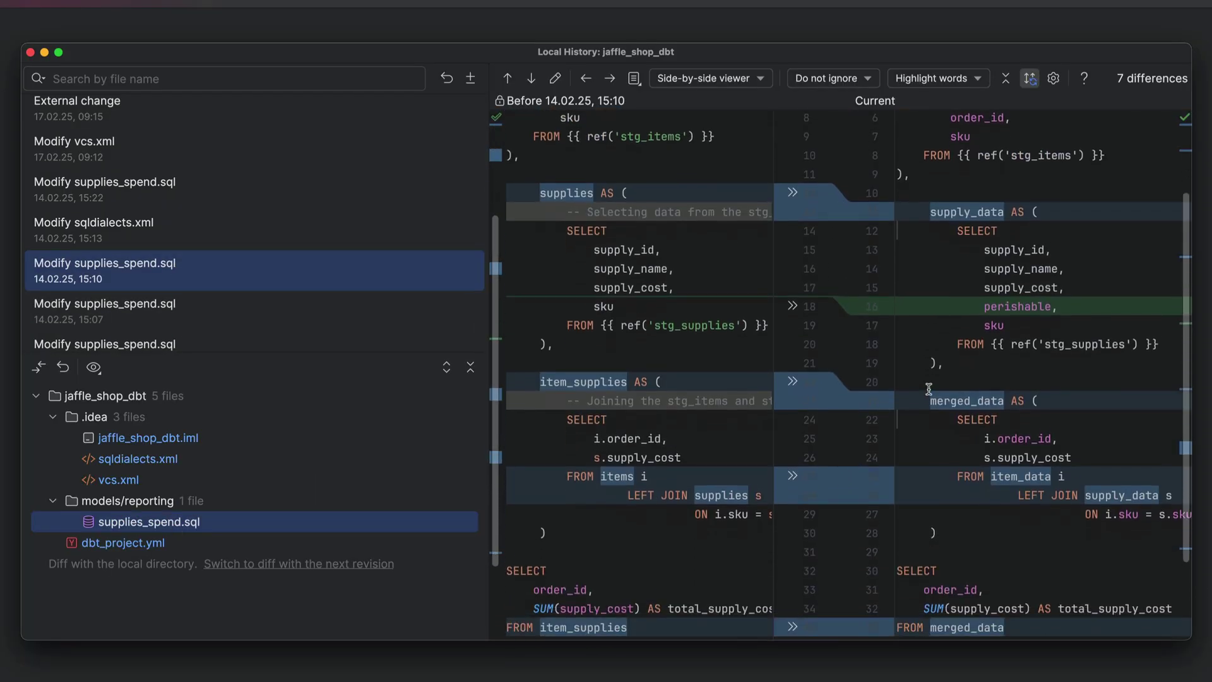